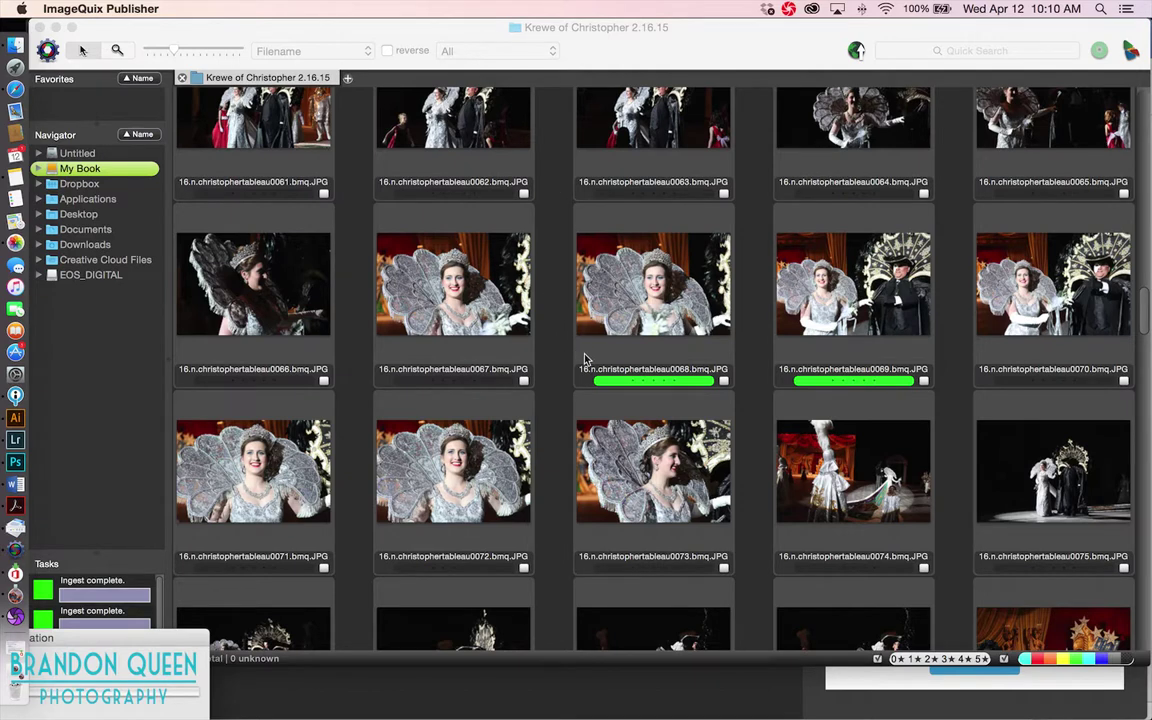
- Select thumbnail 16.n.christophertableau0068.bmq.JPG in the Krewe of Christopher 2.16.15 contact sheet
{"action": "left_click", "coordinate": [615, 300]}
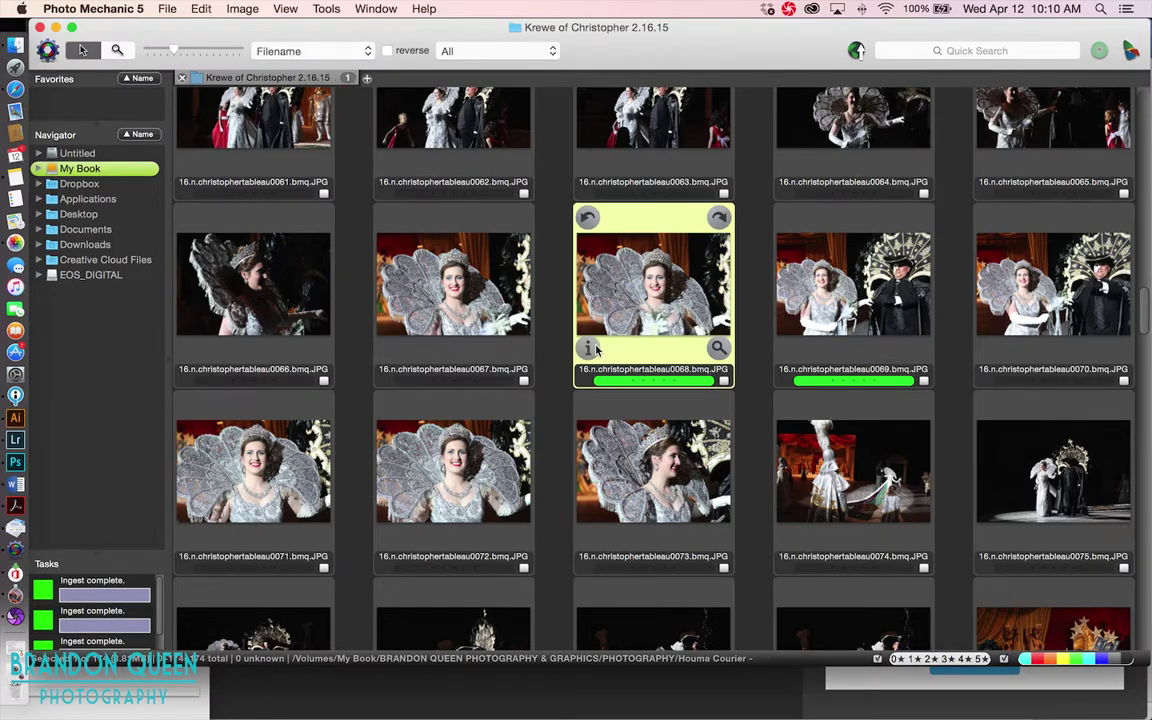
- Bring up image 0068's IPTC Info and review its caption, headline Krewe of Christopher and keyword mardi gras
{"action": "left_click", "coordinate": [590, 347]}
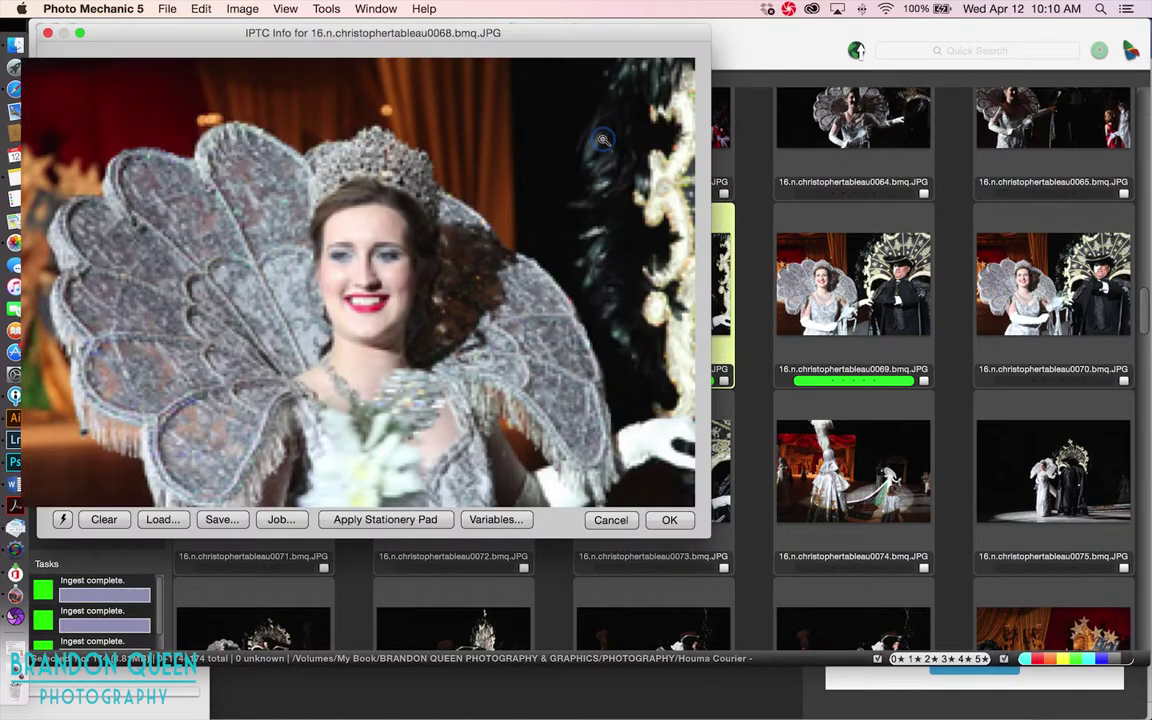
{"action": "left_click", "coordinate": [601, 140]}
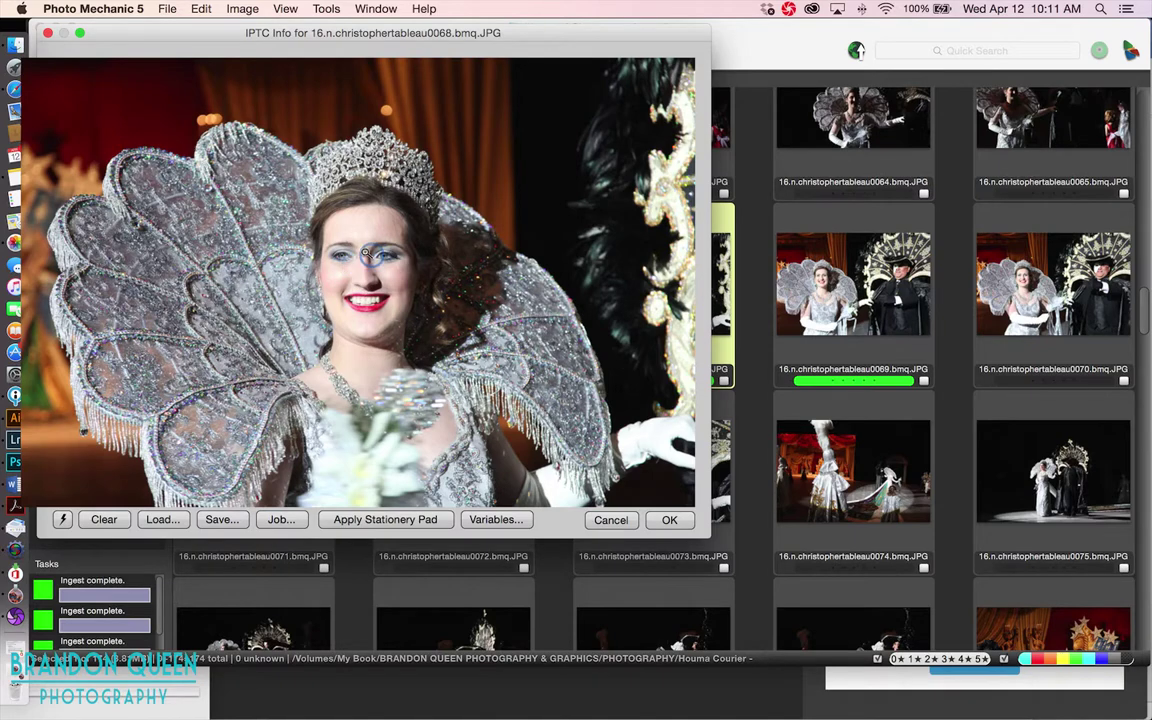
{"action": "left_click", "coordinate": [338, 272]}
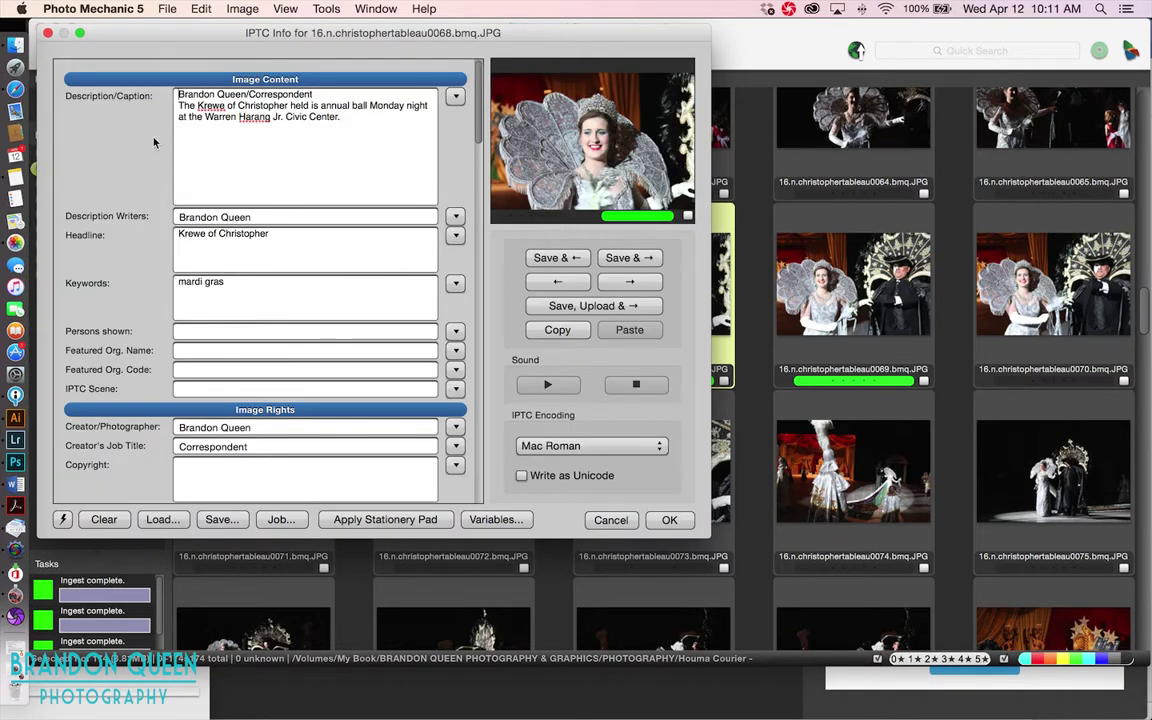
{"action": "scroll", "coordinate": [257, 129], "scroll_direction": "down", "scroll_amount": 2}
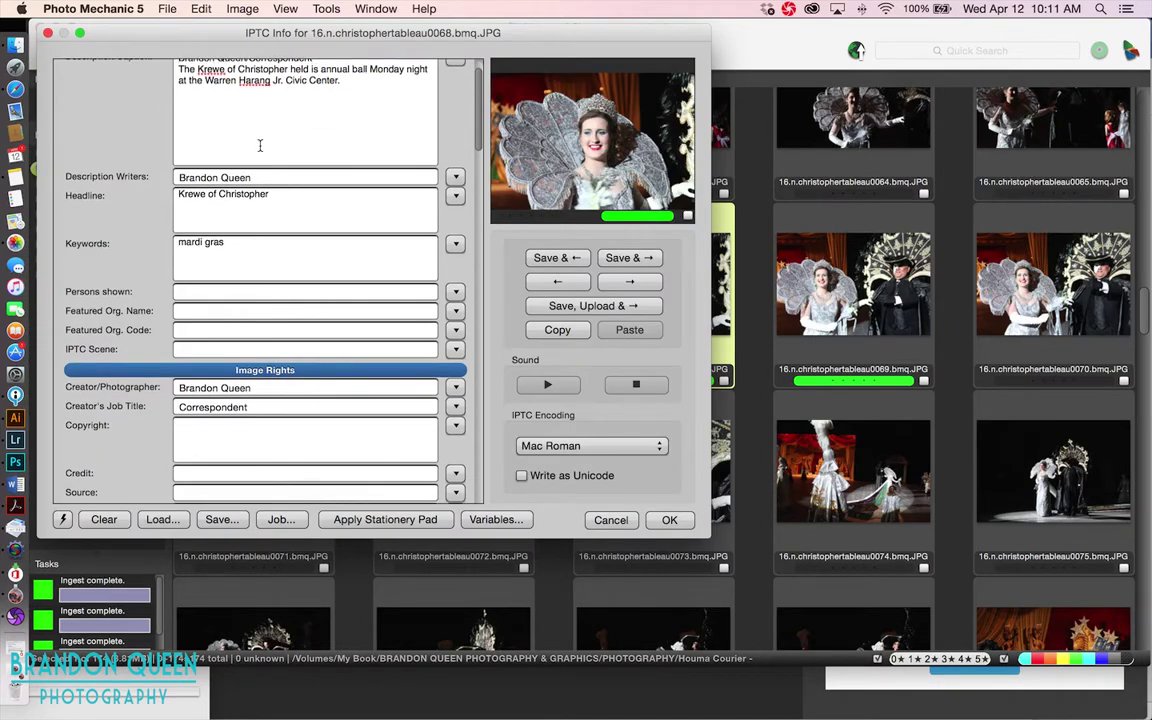
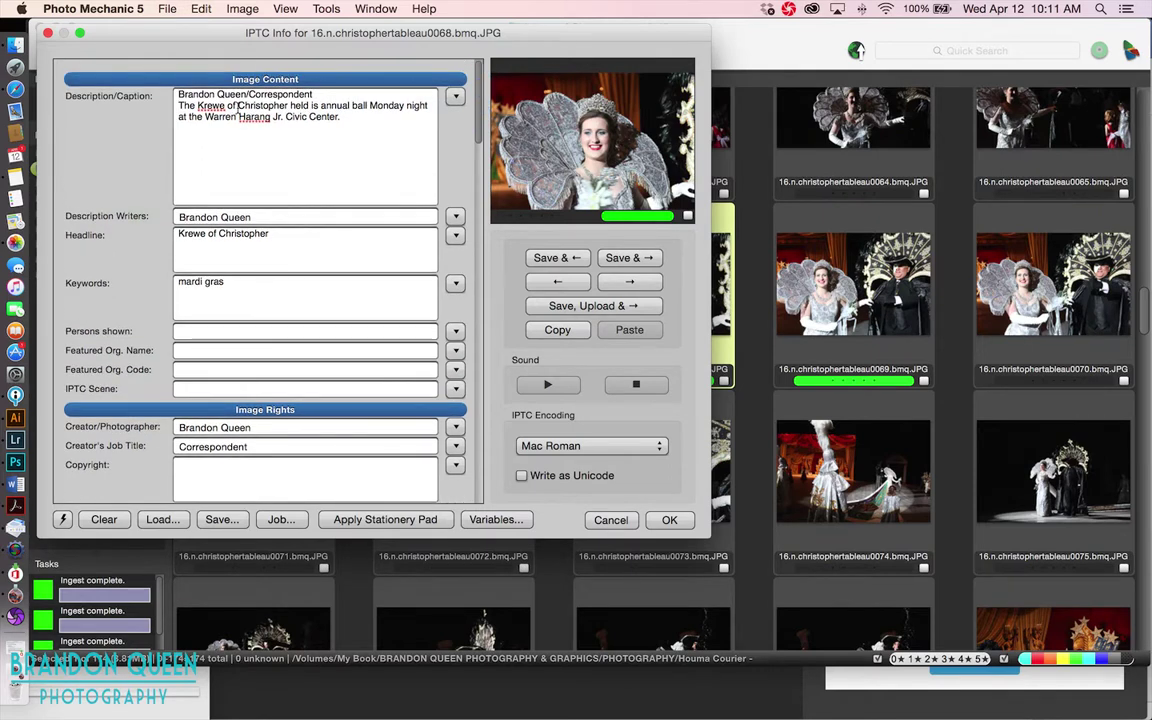
{"action": "scroll", "coordinate": [262, 90], "scroll_direction": "down", "scroll_amount": 1}
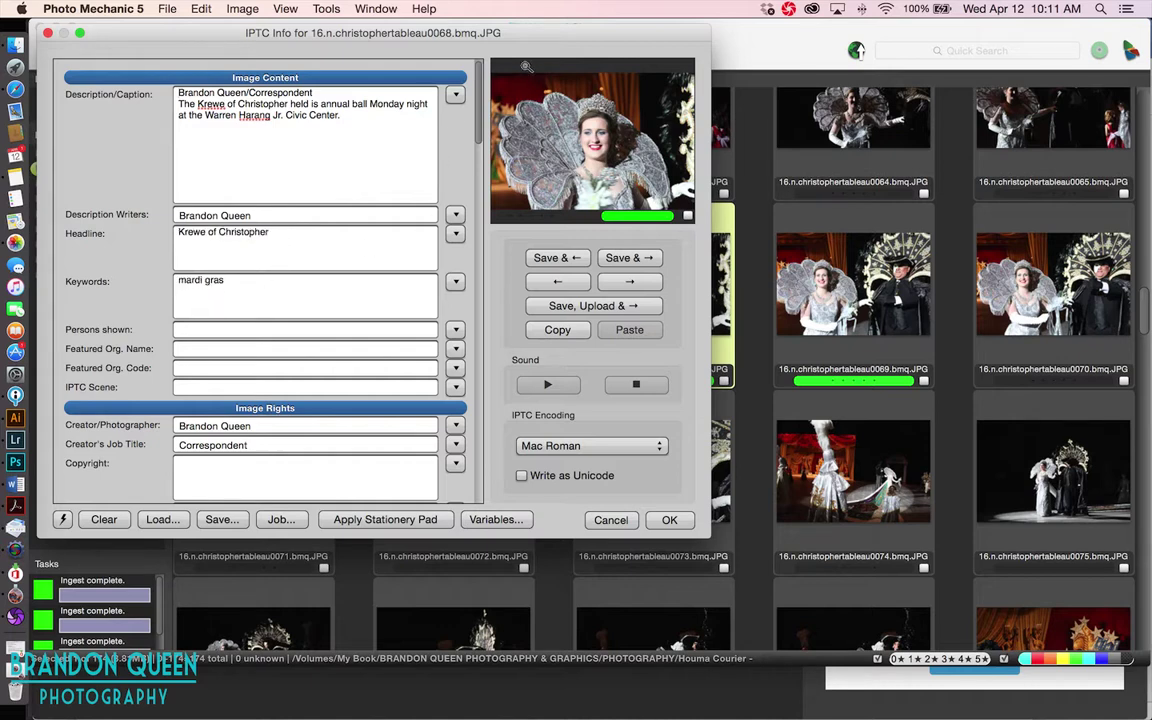
{"action": "left_click_drag", "start_coordinate": [476, 100], "coordinate": [479, 113]}
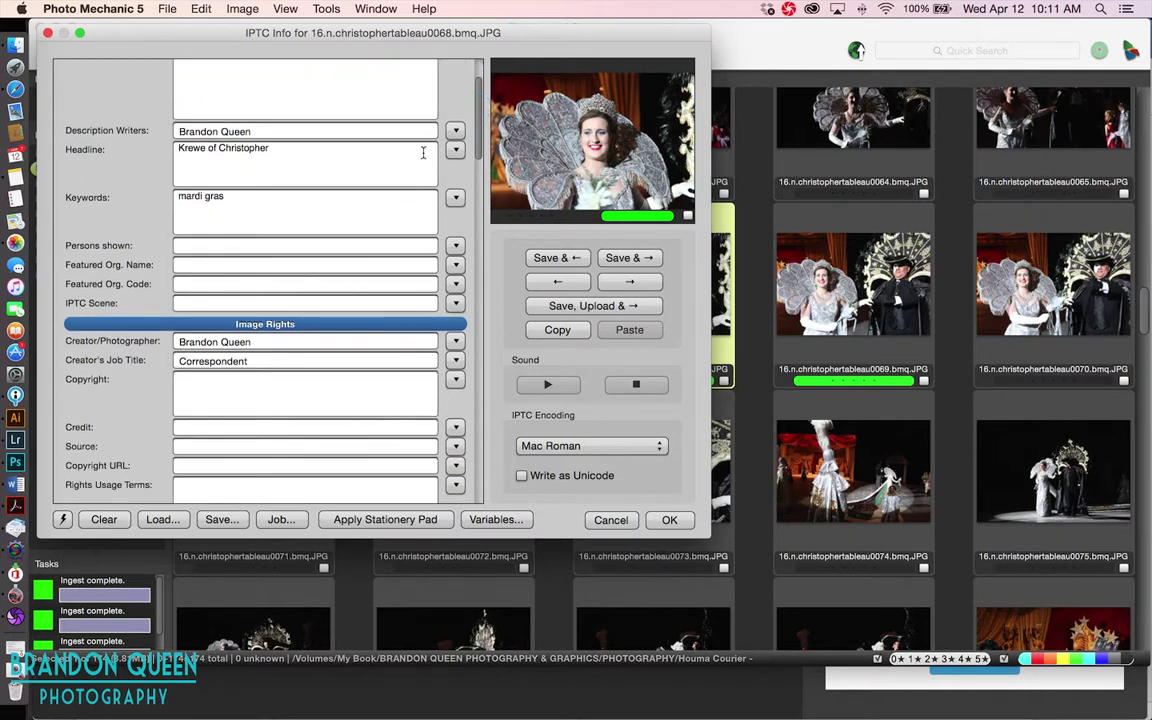
{"action": "left_click_drag", "start_coordinate": [476, 92], "coordinate": [479, 130]}
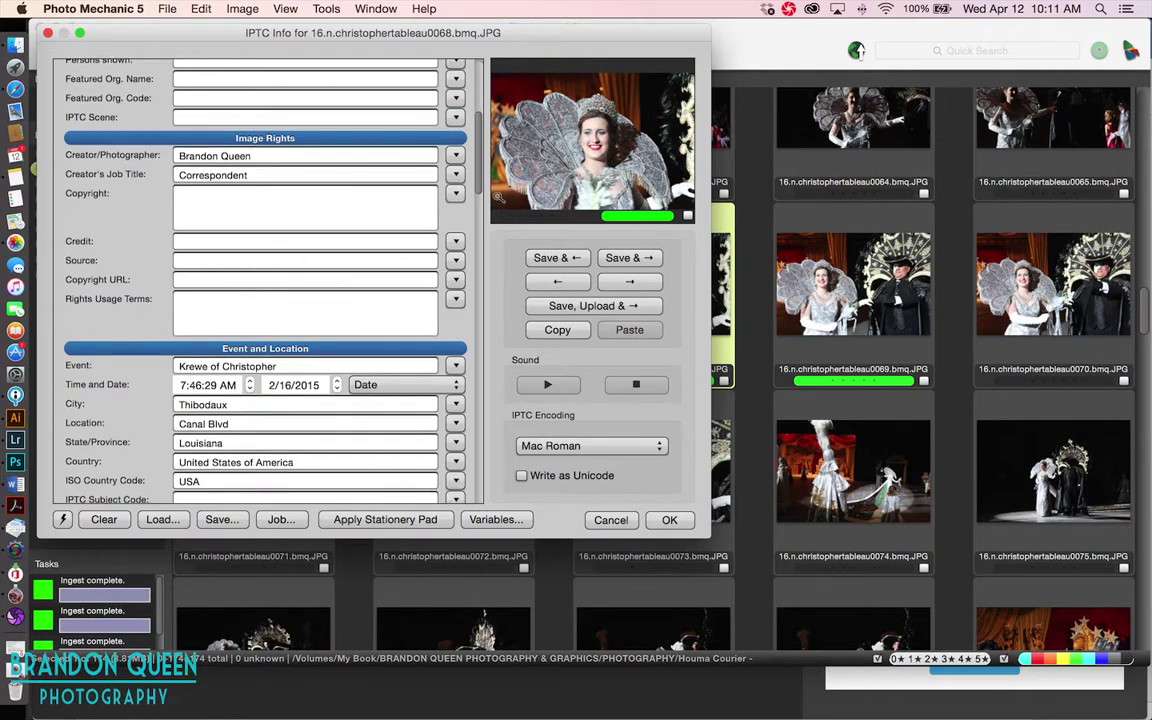
{"action": "left_click_drag", "start_coordinate": [480, 150], "coordinate": [477, 183]}
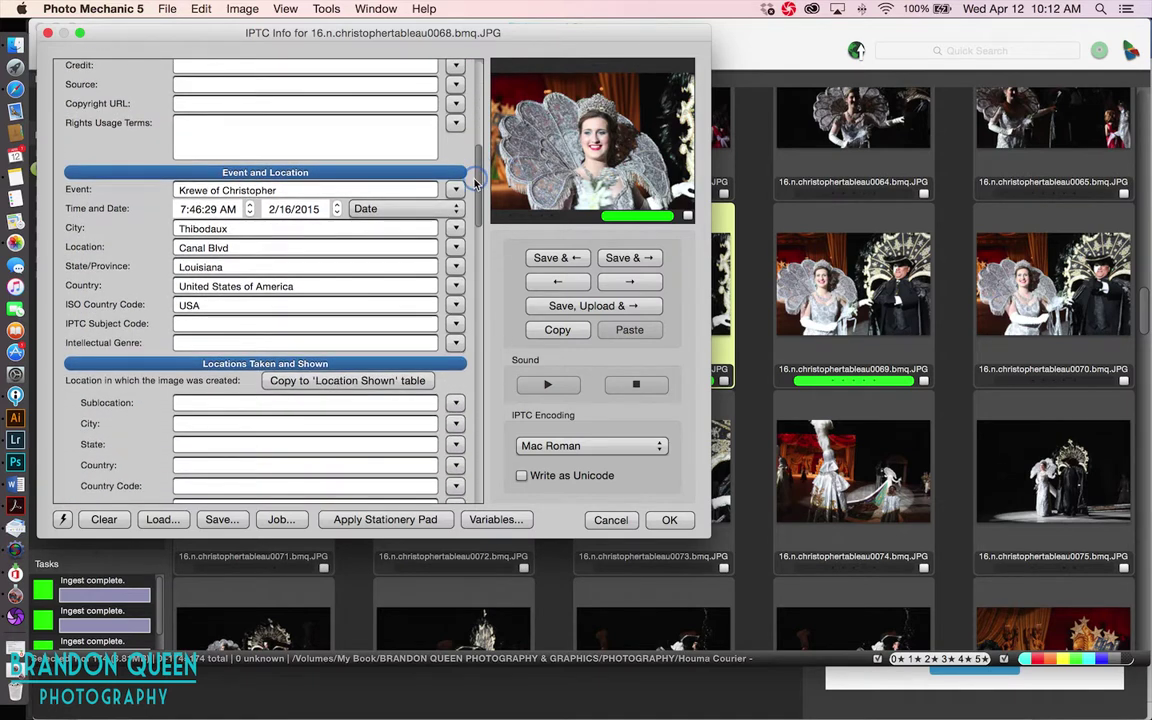
{"action": "scroll", "coordinate": [348, 168], "scroll_direction": "down", "scroll_amount": 2}
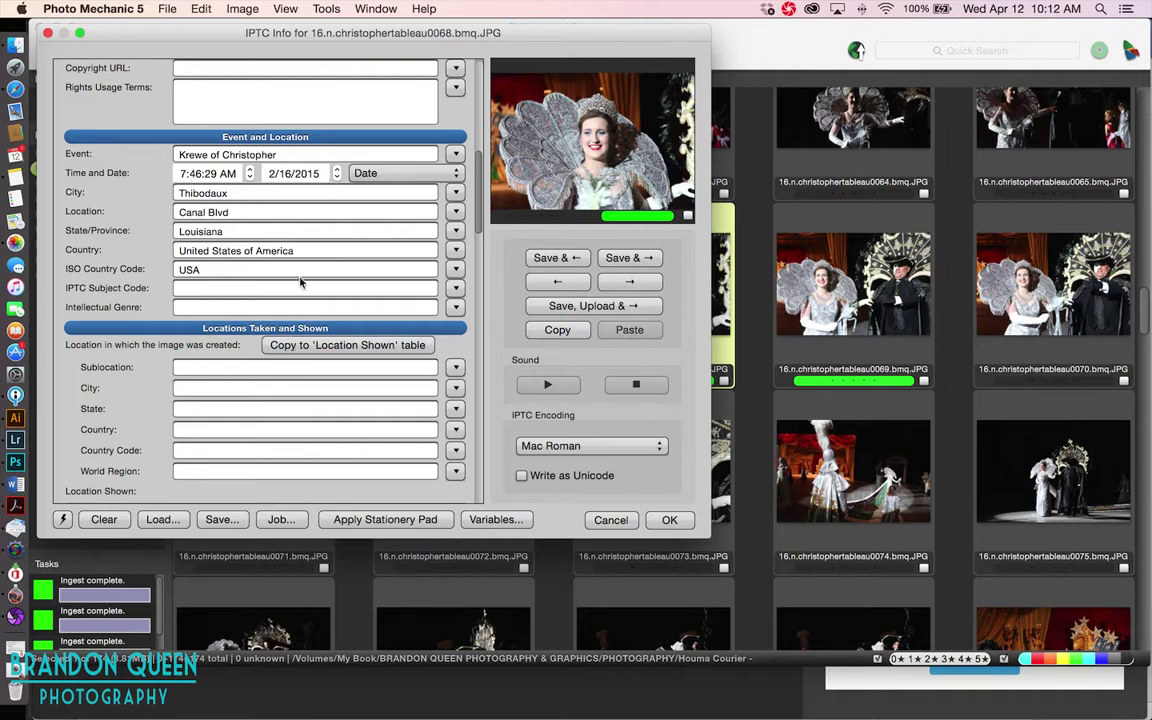
{"action": "scroll", "coordinate": [481, 200], "scroll_direction": "down", "scroll_amount": 3}
- Delete the 'Life Chain' Title/Object Name from image 0068 and close the IPTC Info form
{"action": "left_click_drag", "start_coordinate": [481, 200], "coordinate": [478, 244]}
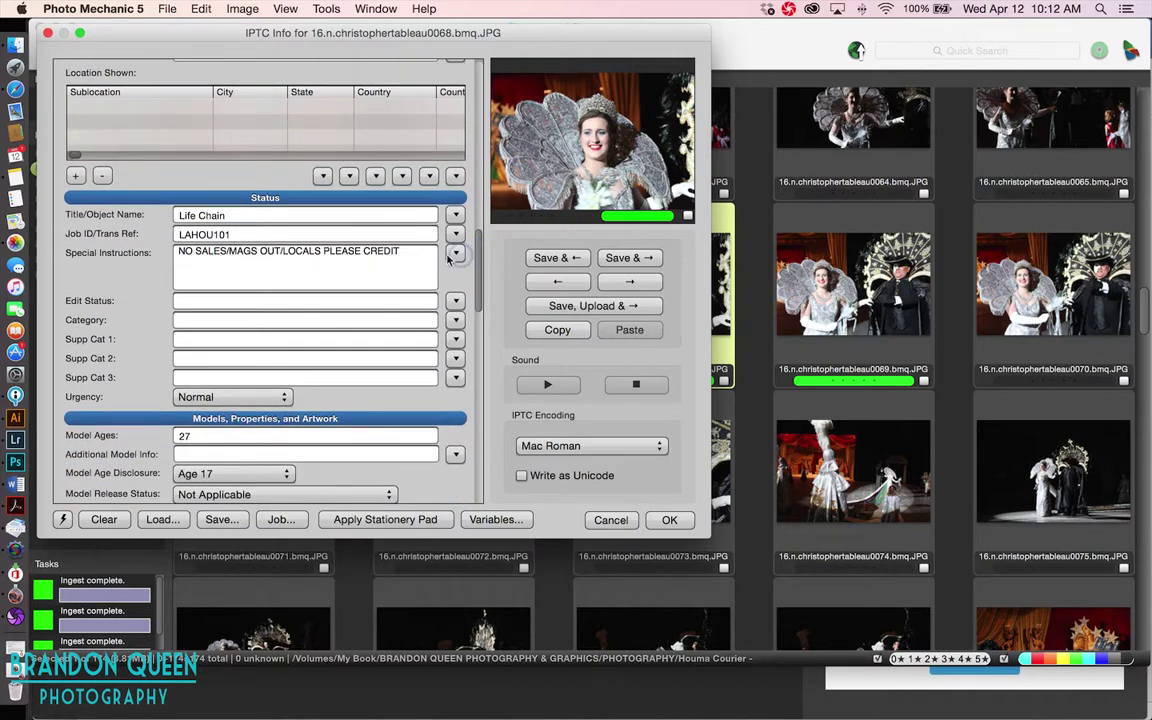
{"action": "left_click_drag", "start_coordinate": [227, 215], "coordinate": [177, 214]}
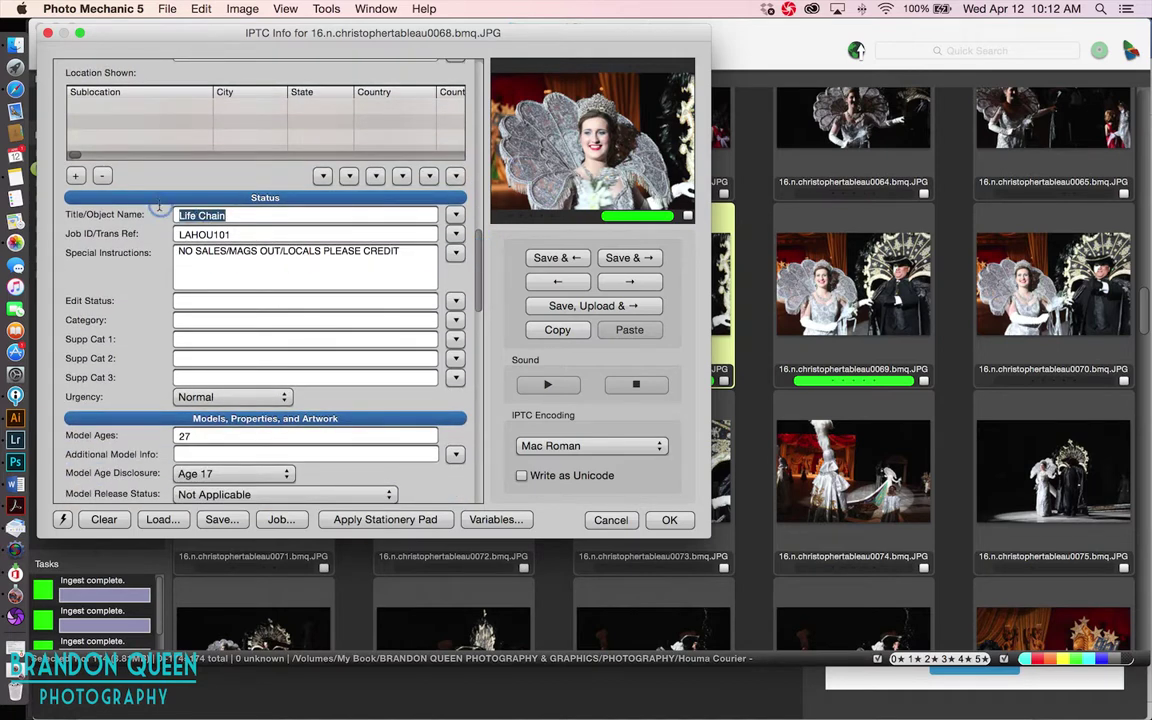
{"action": "key", "text": "BackSpace"}
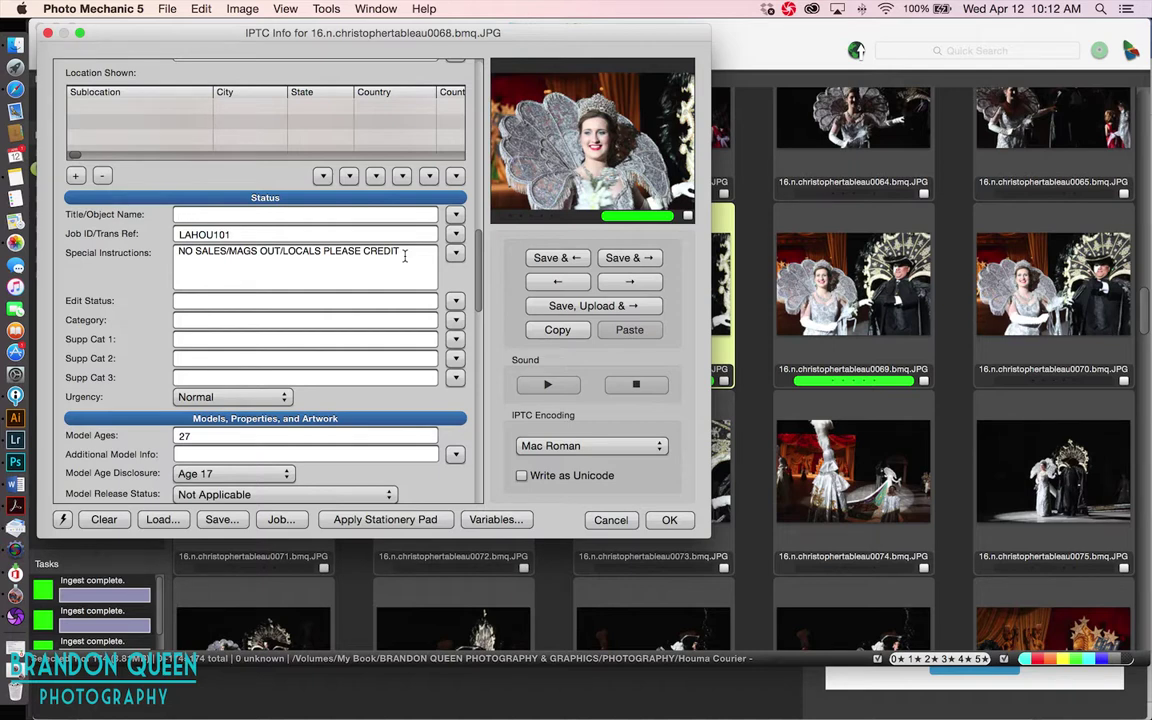
{"action": "left_click_drag", "start_coordinate": [478, 257], "coordinate": [490, 424]}
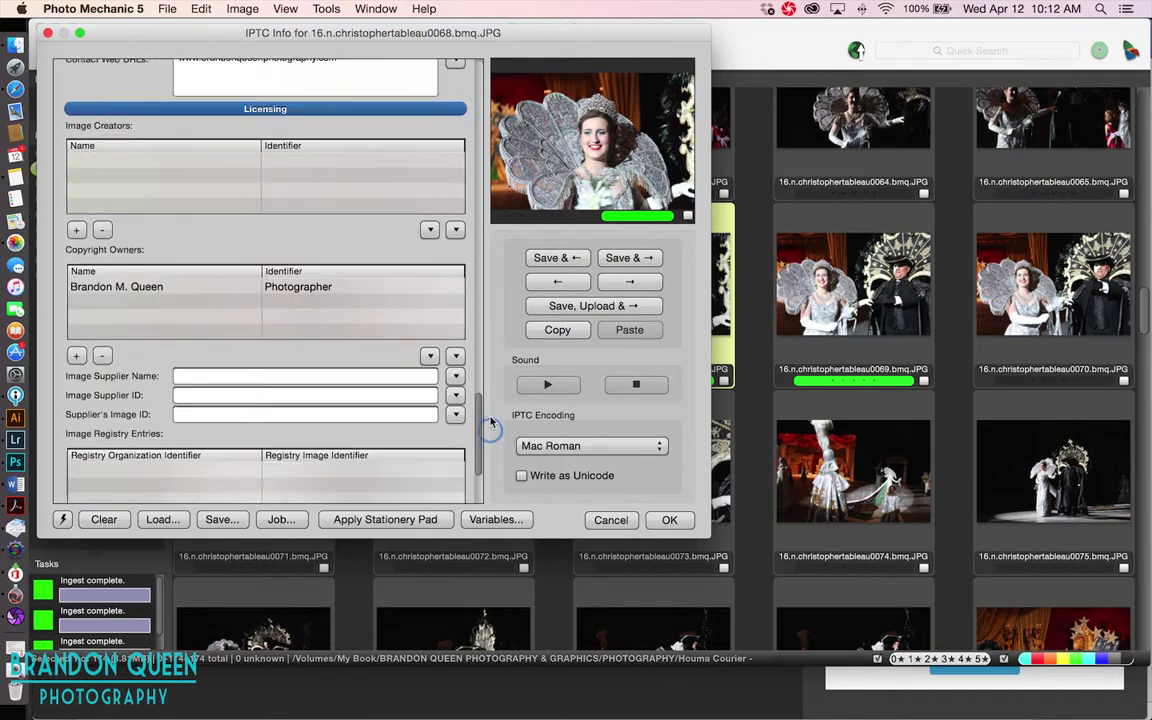
{"action": "left_click", "coordinate": [669, 520]}
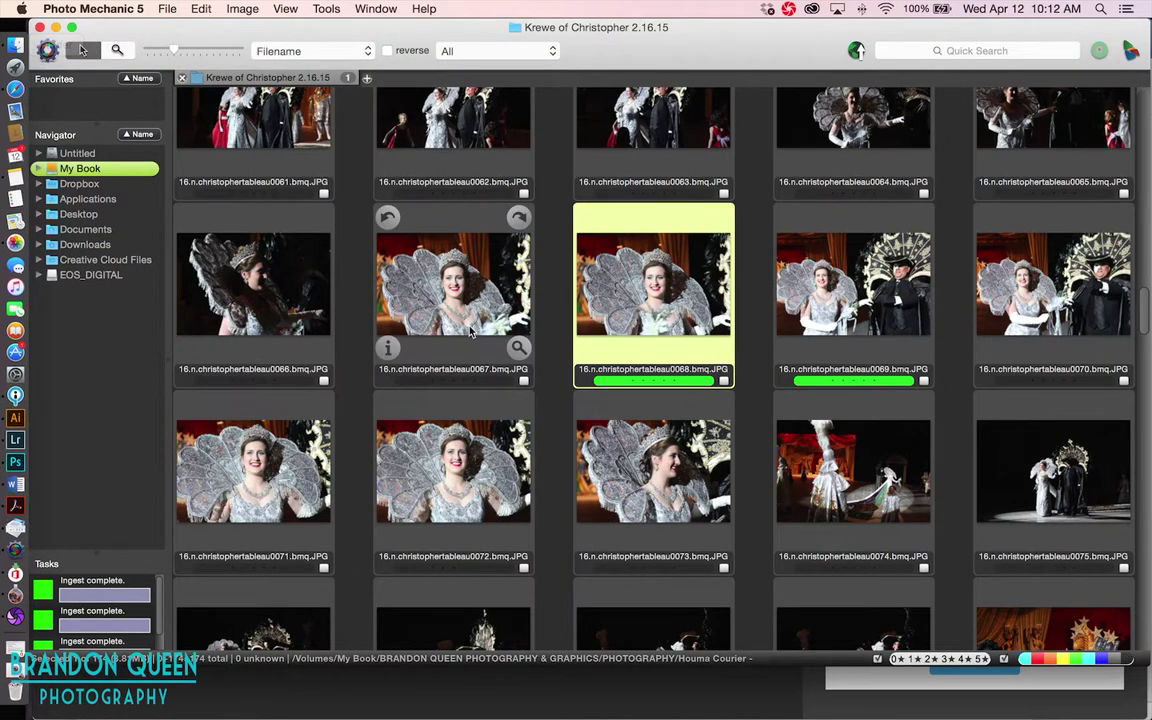
{"action": "left_click", "coordinate": [585, 351]}
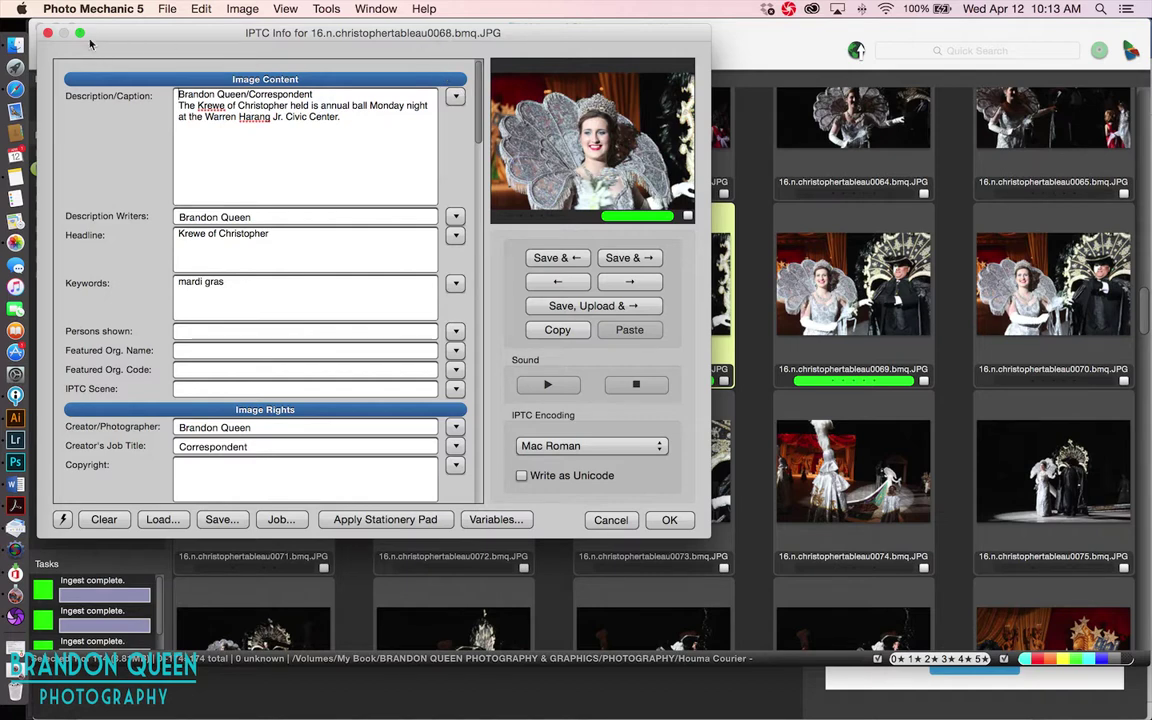
{"action": "left_click", "coordinate": [47, 33]}
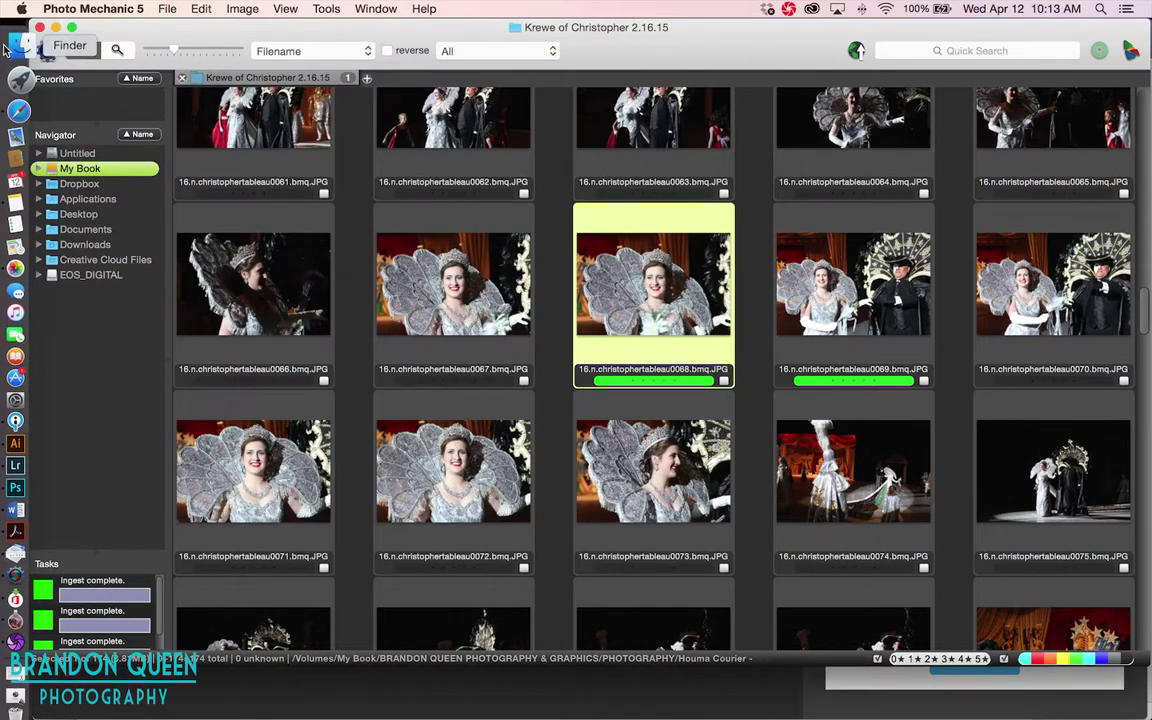
- In Finder, navigate Houma Courier - Daily Comet > 2015 > Krewe of Christopher 2.16.15
{"action": "left_click", "coordinate": [15, 46]}
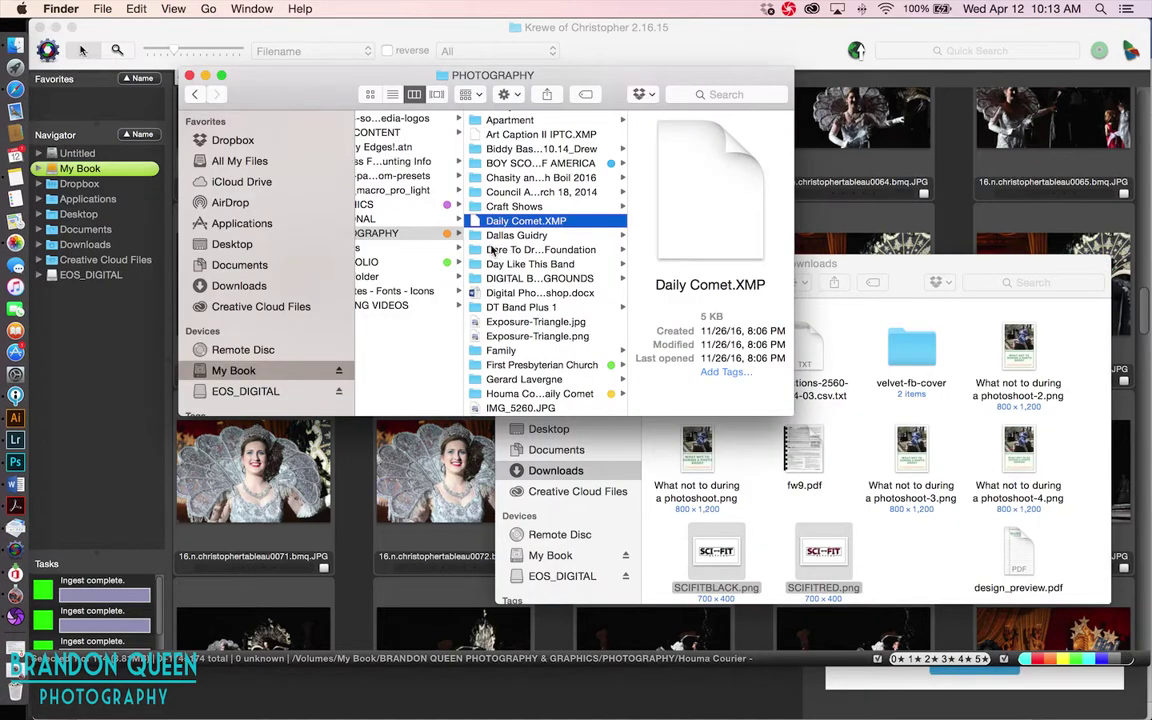
{"action": "scroll", "coordinate": [551, 261], "scroll_direction": "left", "scroll_amount": 3}
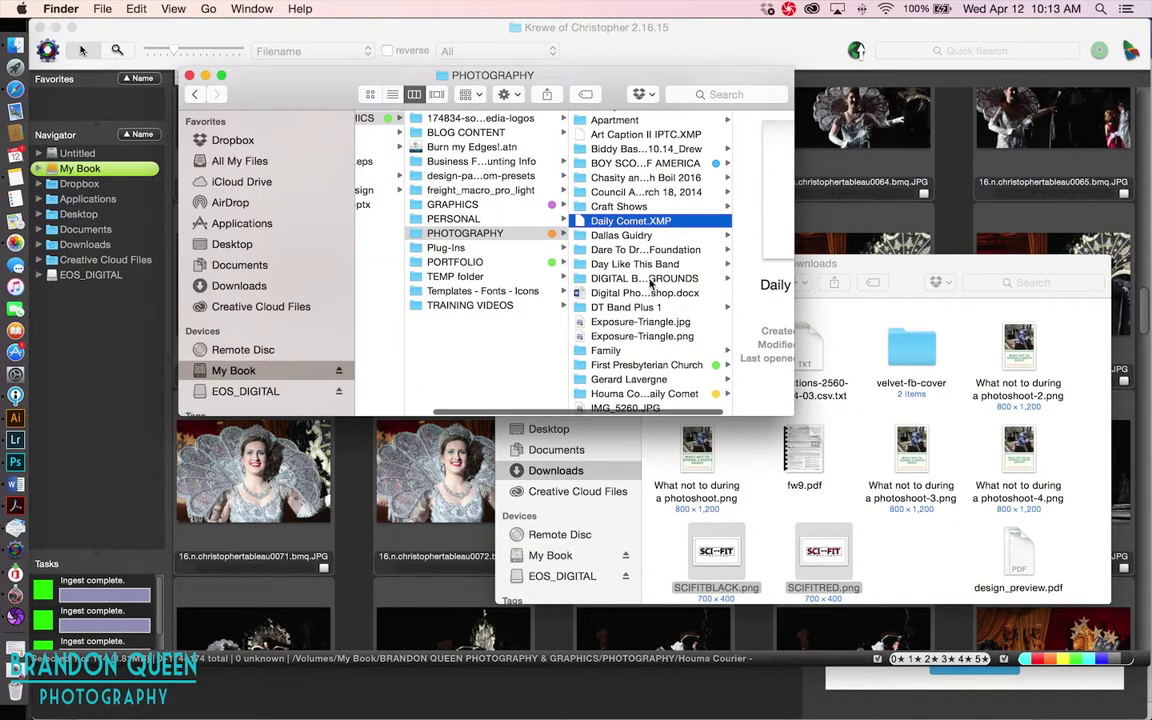
{"action": "scroll", "coordinate": [620, 308], "scroll_direction": "up", "scroll_amount": 1}
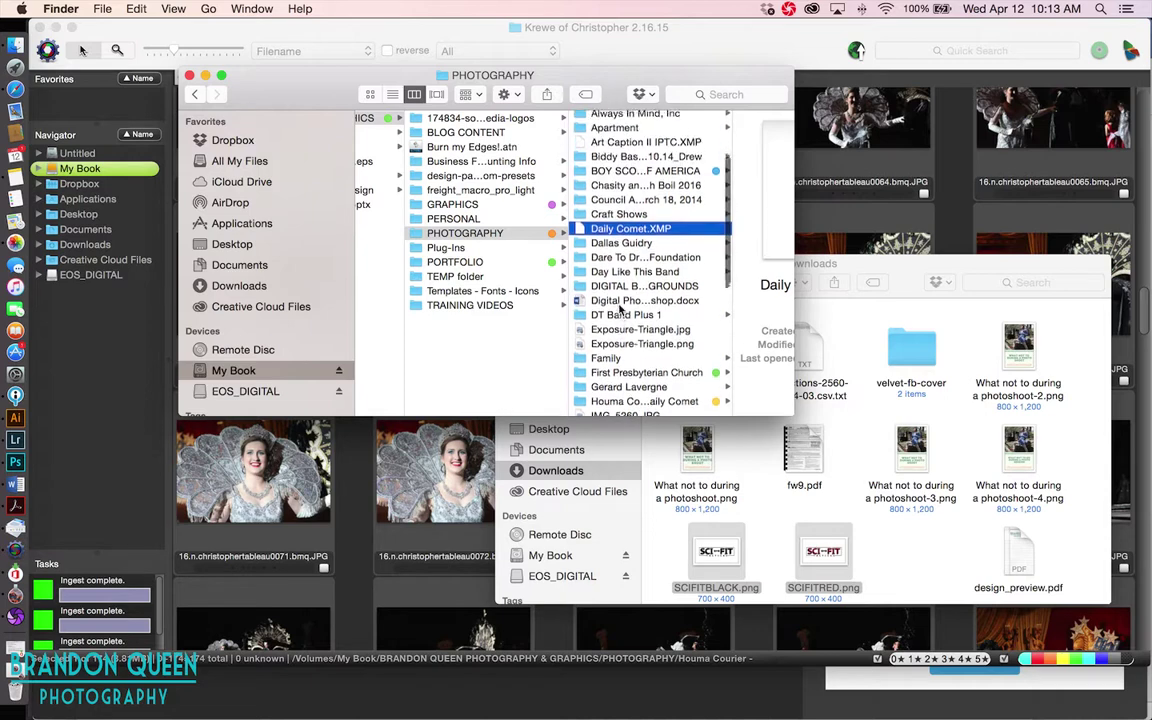
{"action": "scroll", "coordinate": [620, 308], "scroll_direction": "down", "scroll_amount": 2}
{"action": "left_click", "coordinate": [640, 361]}
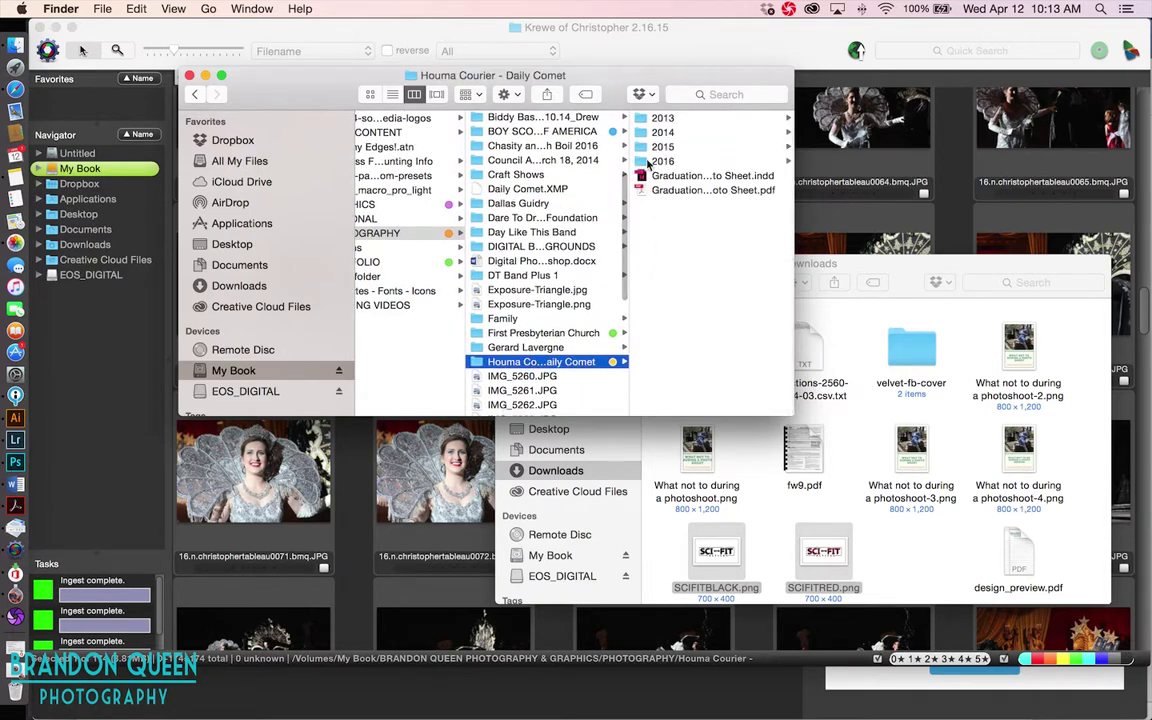
{"action": "left_click", "coordinate": [944, 264]}
{"action": "left_click", "coordinate": [522, 263]}
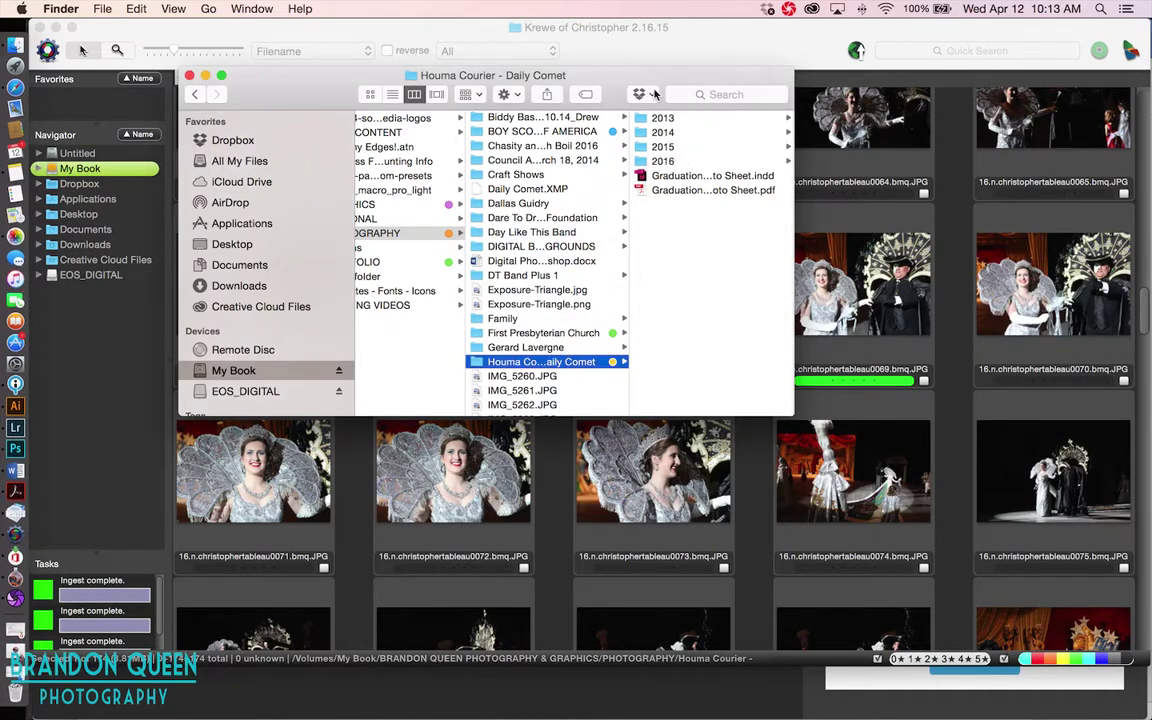
{"action": "left_click_drag", "start_coordinate": [639, 73], "coordinate": [556, 92]}
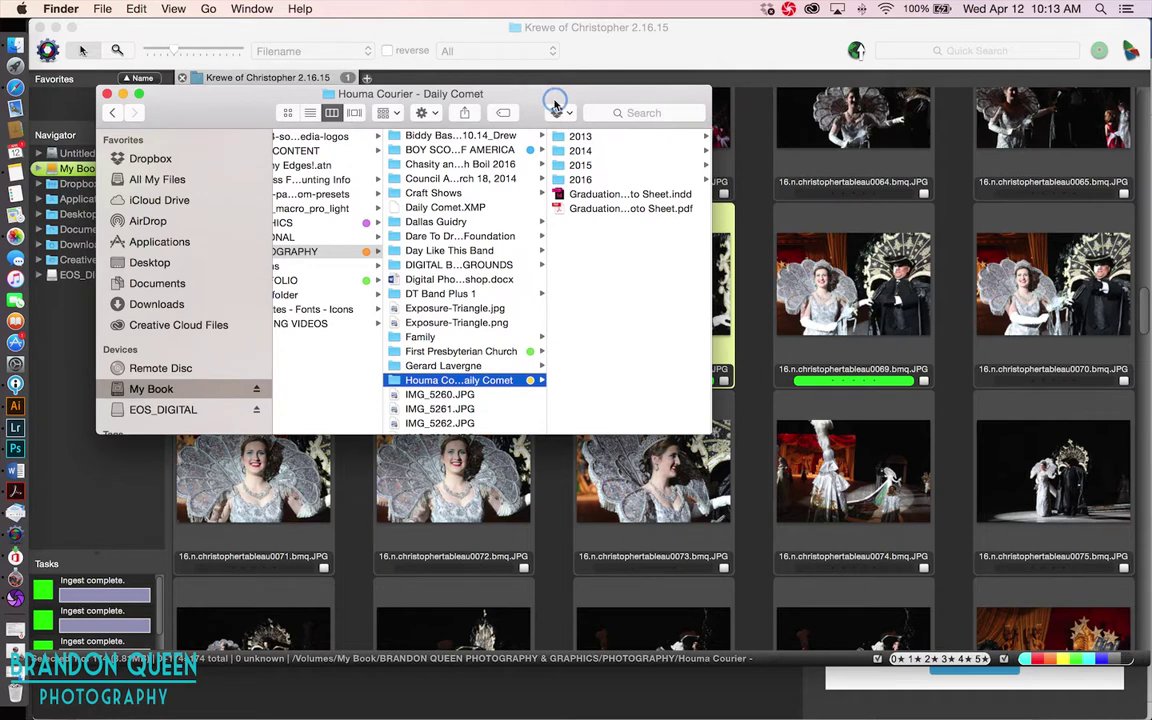
{"action": "left_click", "coordinate": [584, 166]}
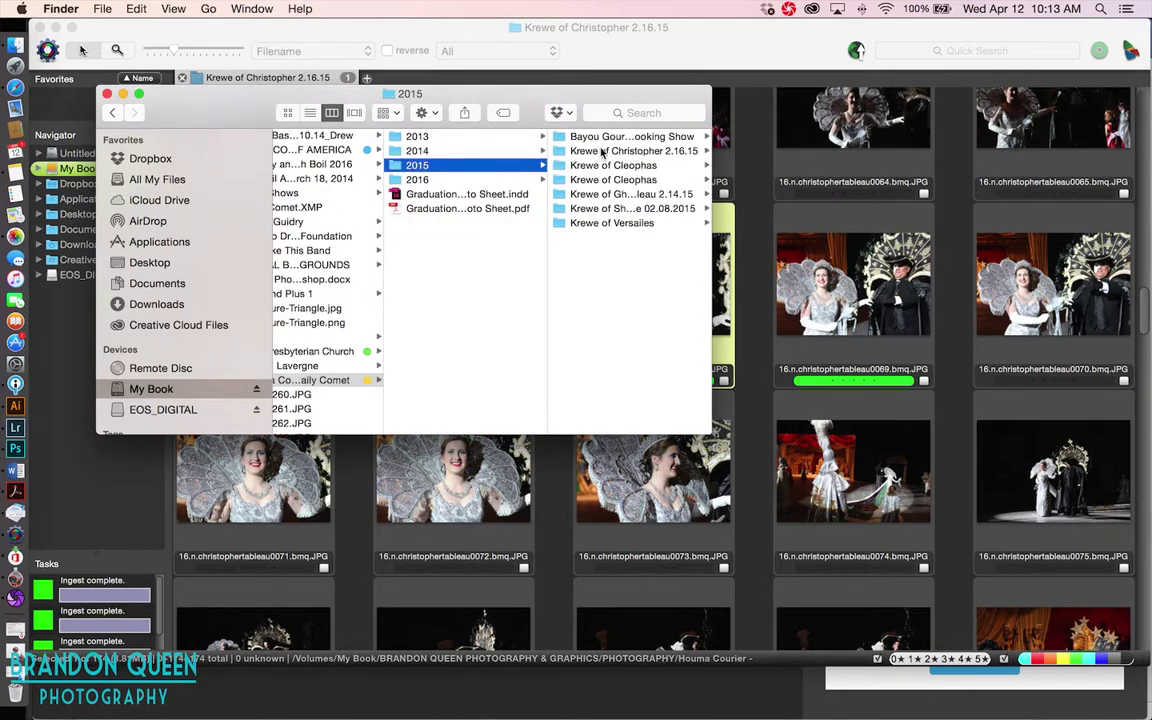
{"action": "left_click", "coordinate": [603, 152]}
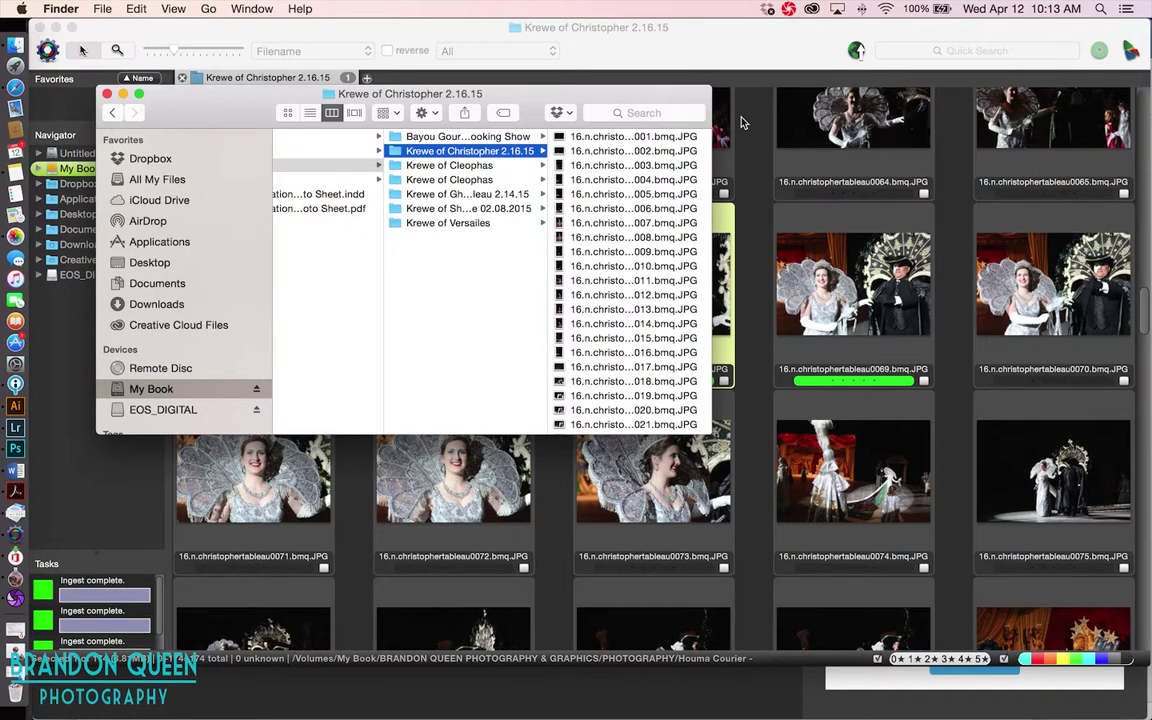
- Search that folder for 0068 and open 16.n.christophertableau0068.bmq.JPG in Preview
{"action": "left_click", "coordinate": [622, 114]}
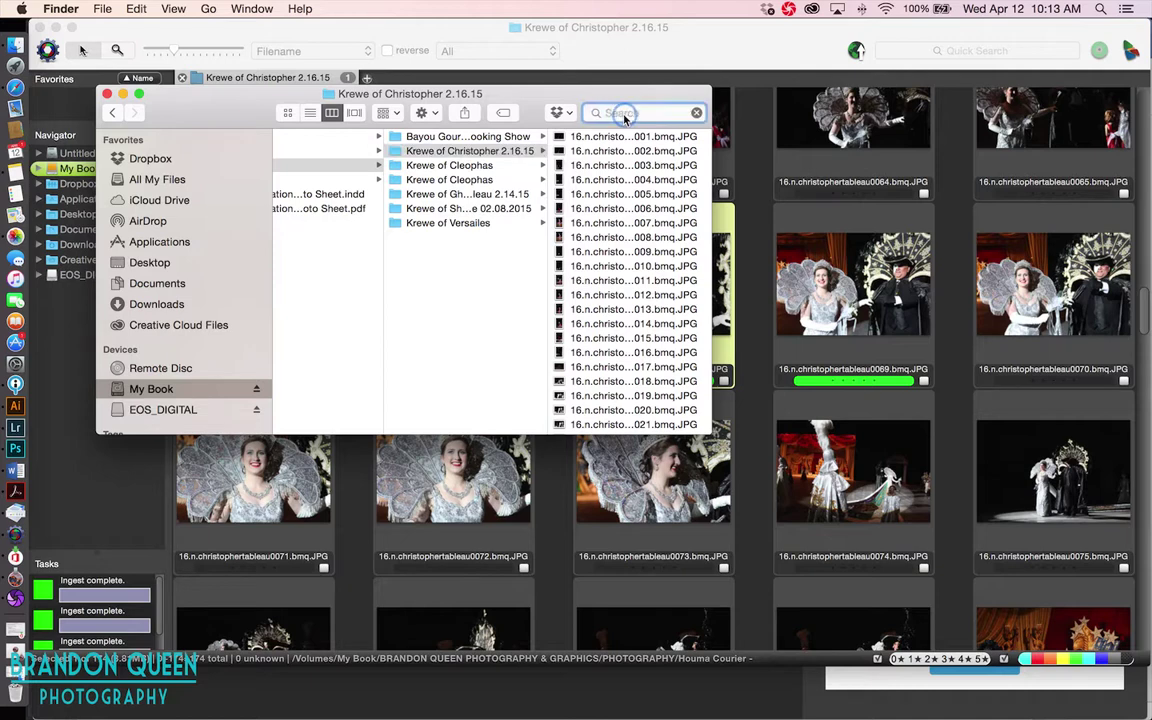
{"action": "type", "text": "006"}
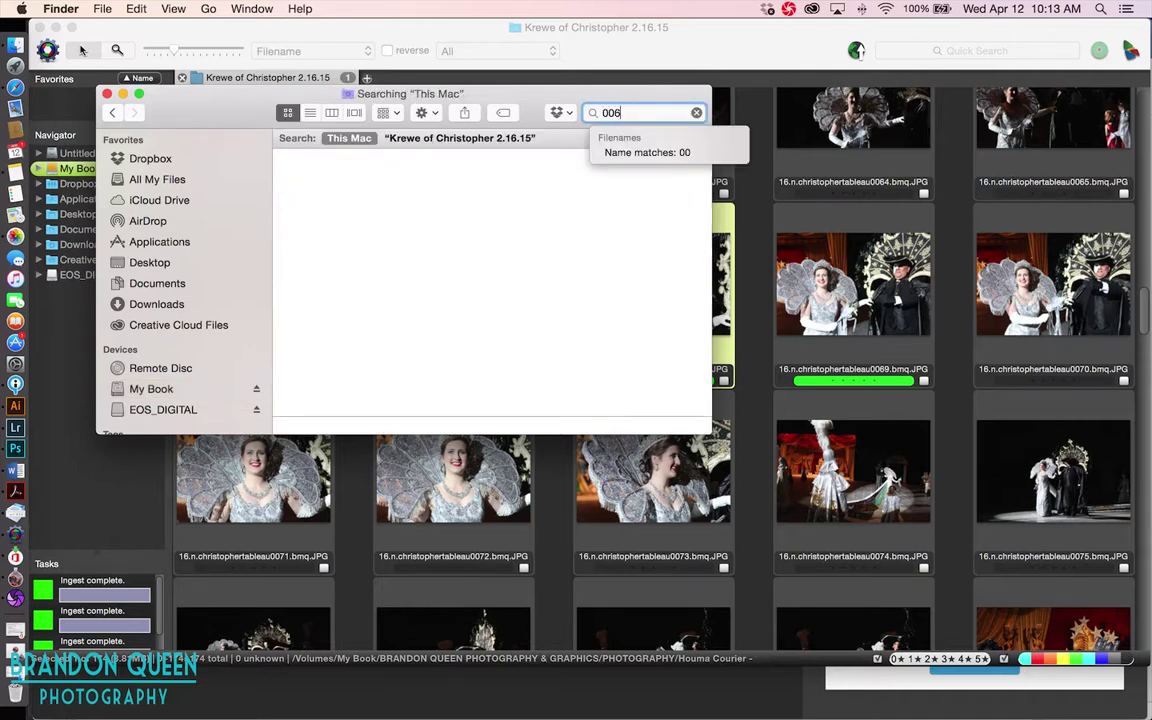
{"action": "type", "text": "8"}
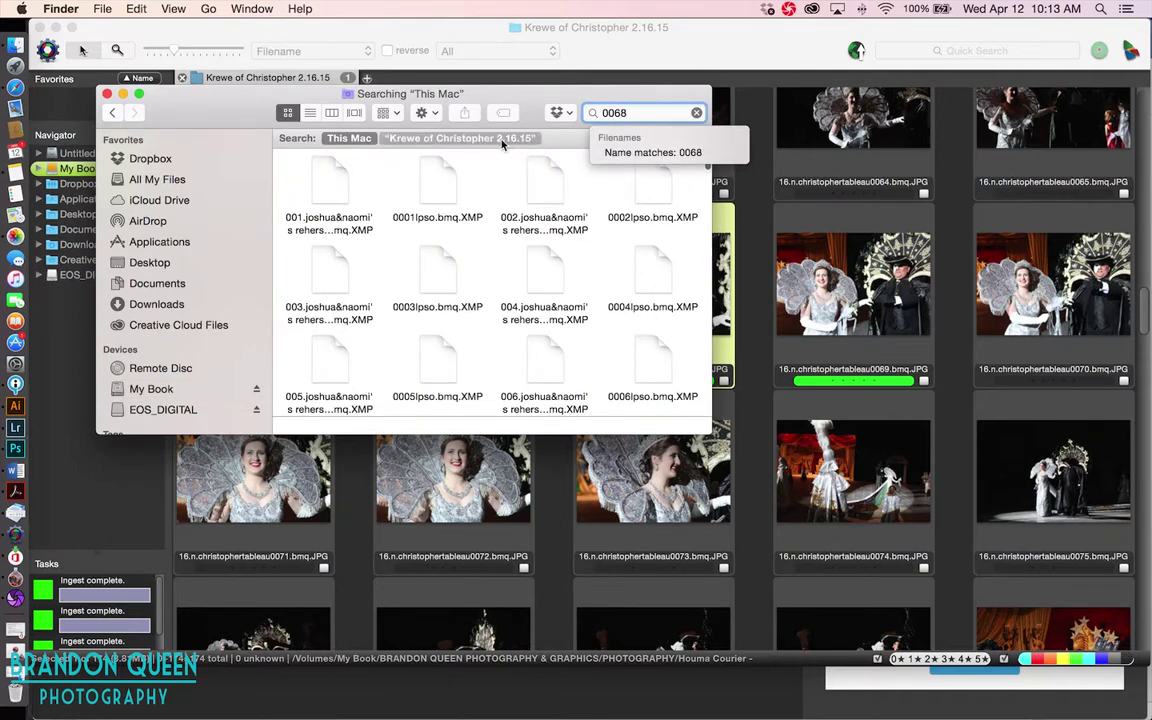
{"action": "left_click", "coordinate": [500, 141]}
{"action": "left_click", "coordinate": [334, 186]}
{"action": "double_click", "coordinate": [334, 186]}
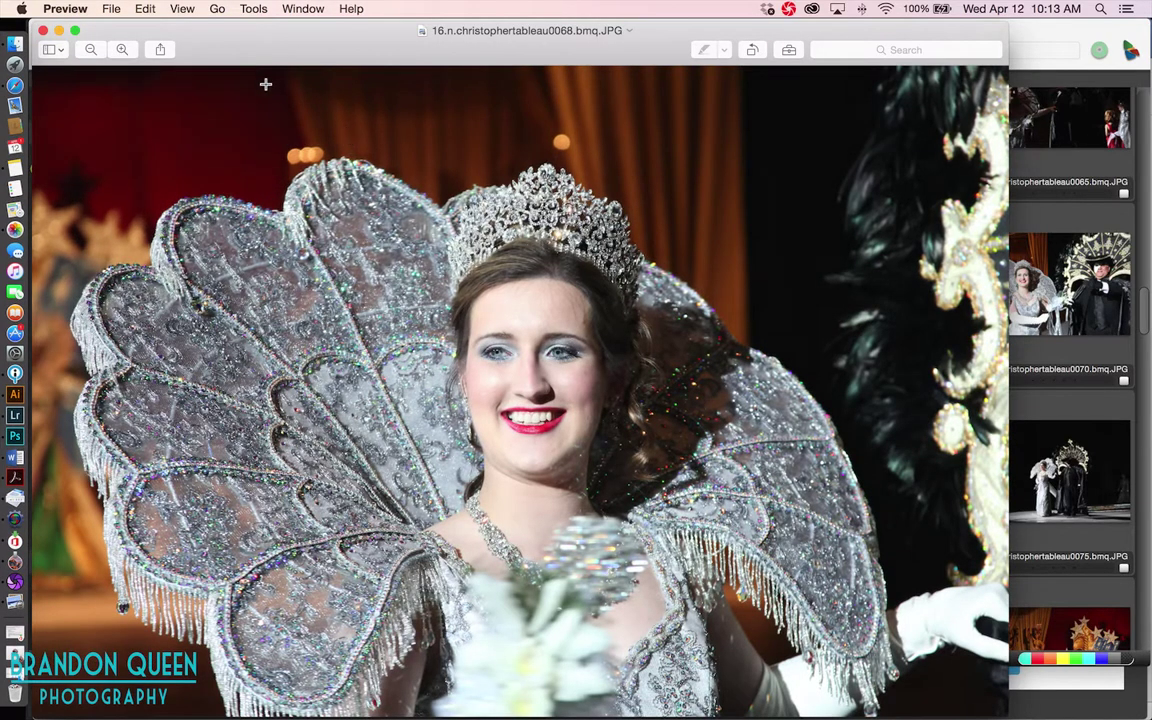
{"action": "left_click", "coordinate": [111, 9]}
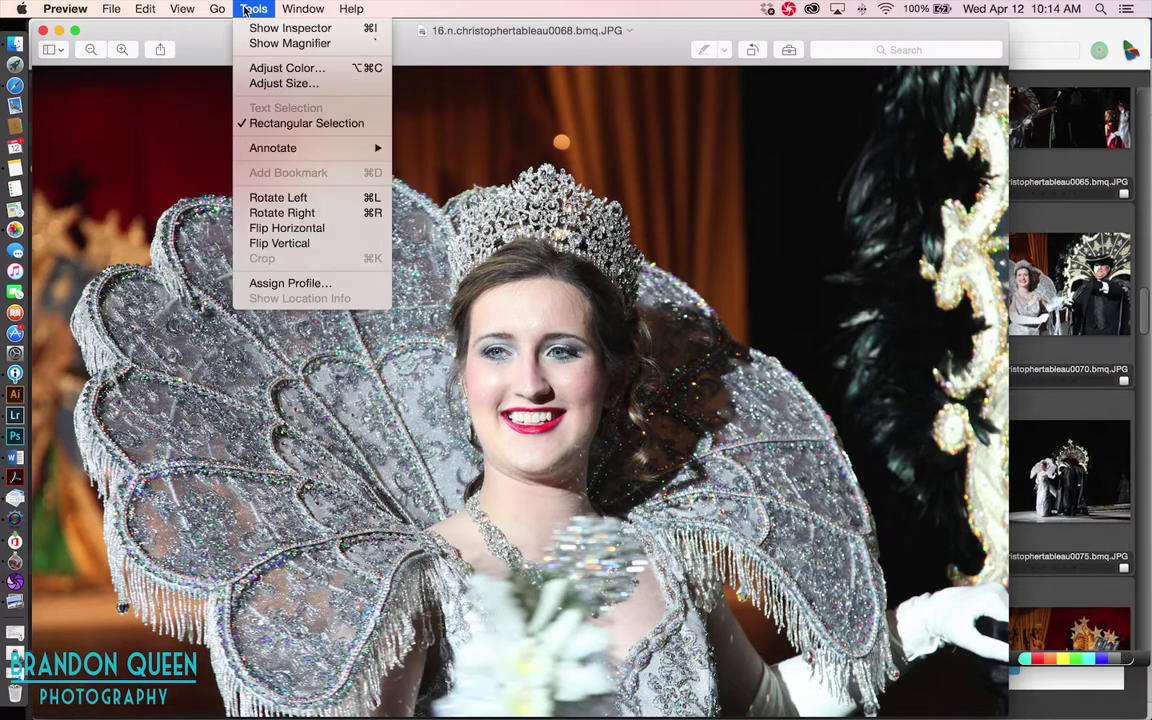
{"action": "mouse_move", "coordinate": [253, 10]}
{"action": "mouse_move", "coordinate": [314, 9]}
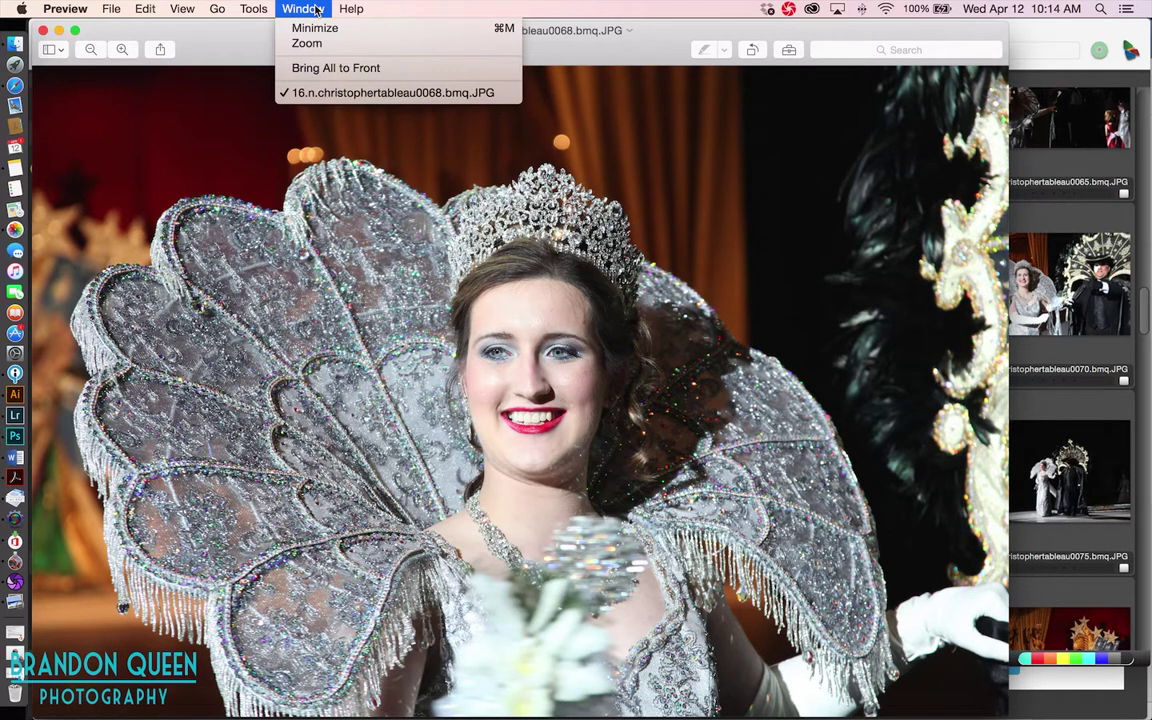
{"action": "left_click", "coordinate": [237, 117]}
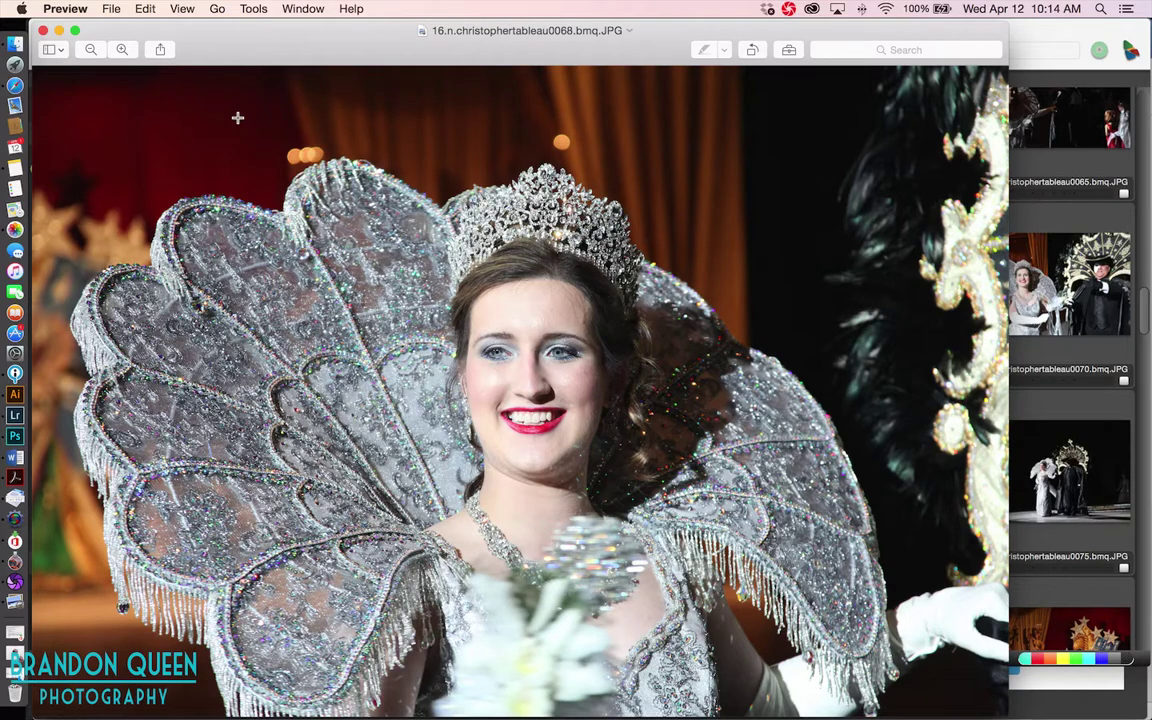
{"action": "right_click", "coordinate": [289, 38]}
{"action": "left_click", "coordinate": [296, 44]}
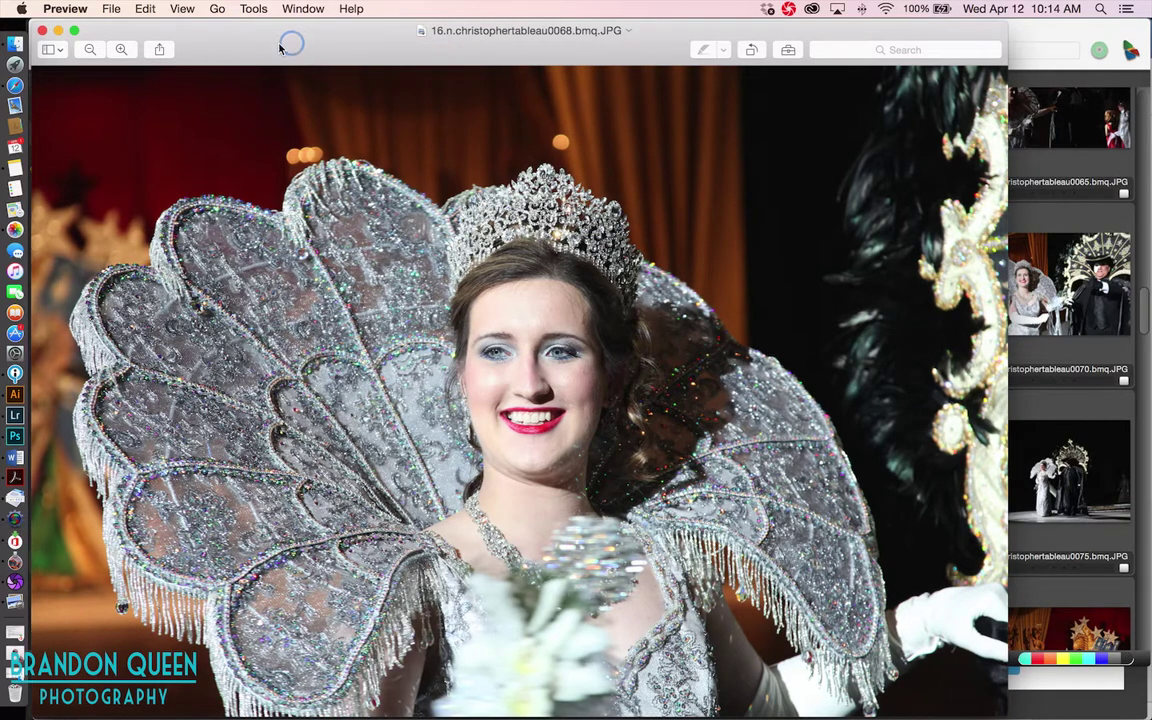
{"action": "left_click", "coordinate": [104, 10]}
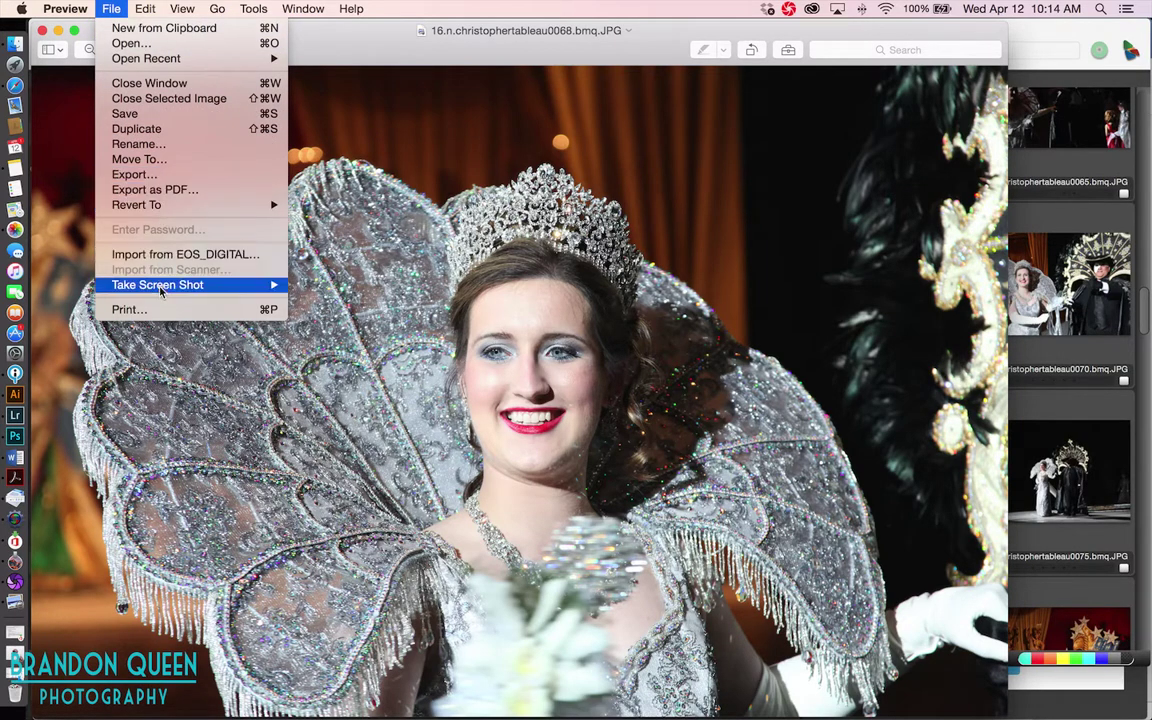
- Close Preview and show Get Info for 16.n.christophertableau0068.bmq.JPG, expanding its Comments section
{"action": "left_click", "coordinate": [300, 140]}
{"action": "left_click", "coordinate": [42, 30]}
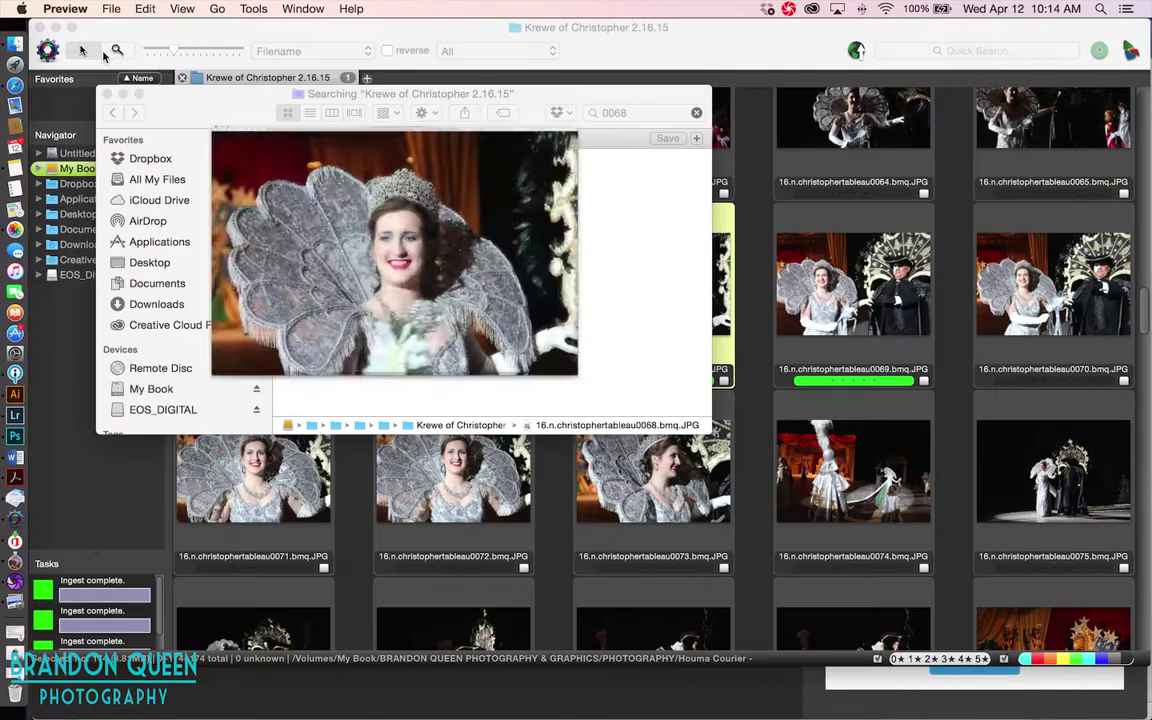
{"action": "right_click", "coordinate": [319, 181]}
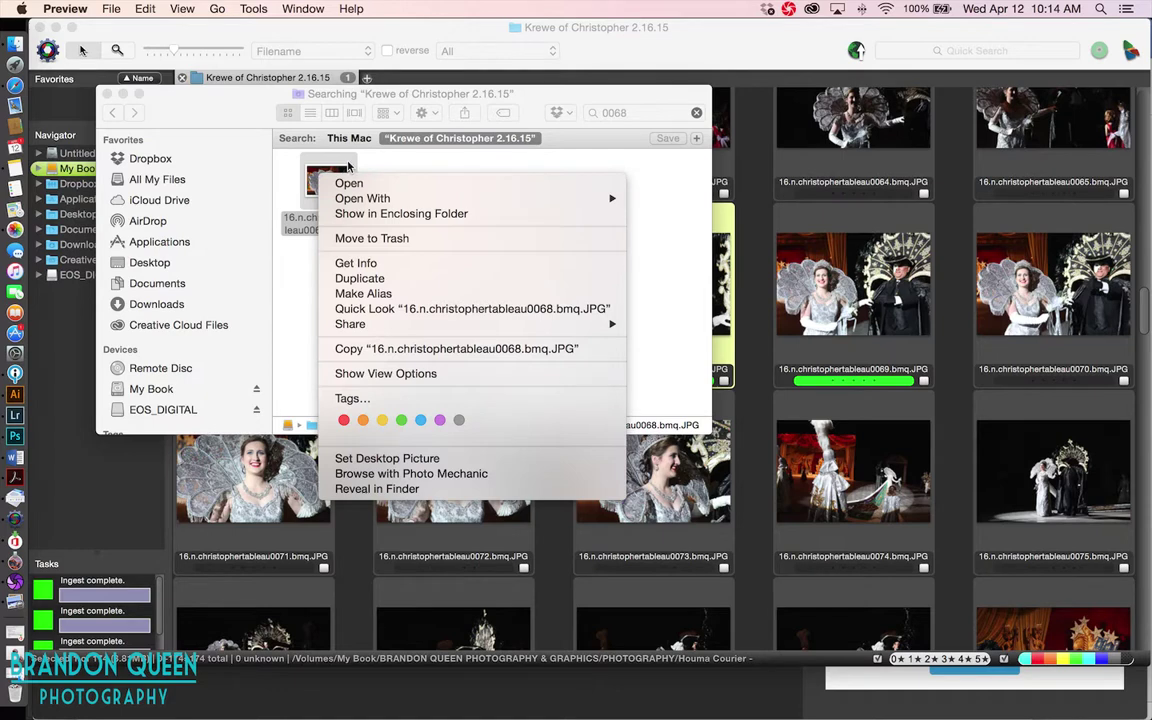
{"action": "left_click", "coordinate": [383, 216]}
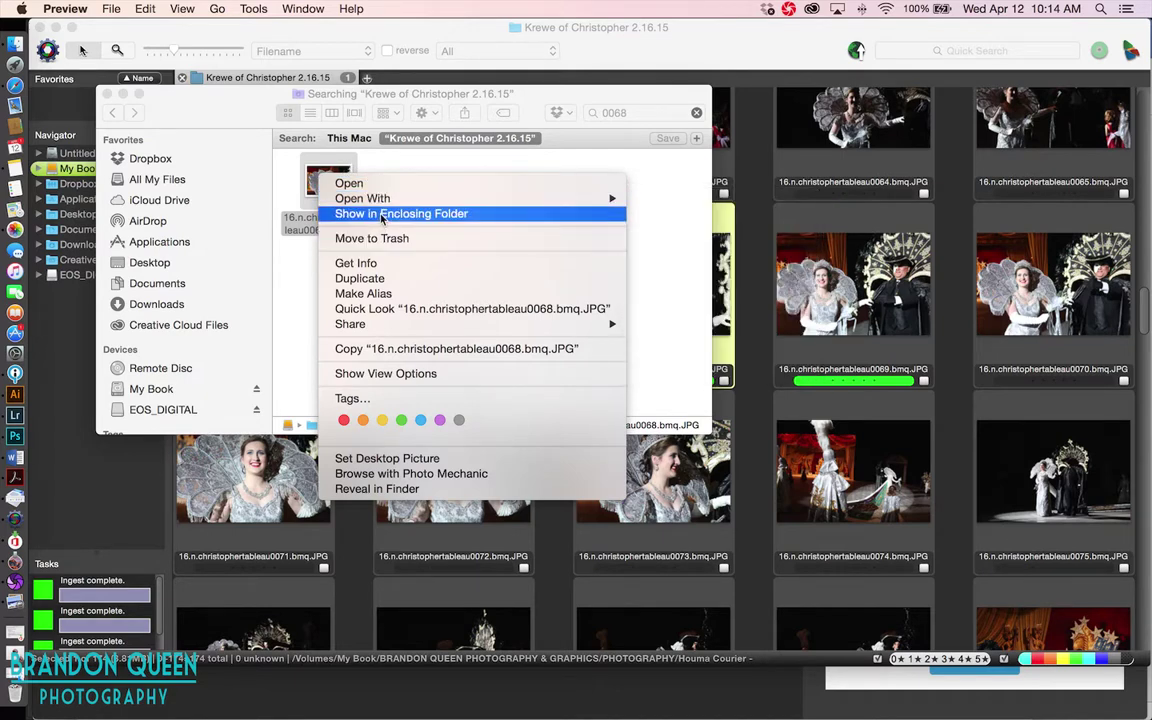
{"action": "left_click", "coordinate": [350, 263]}
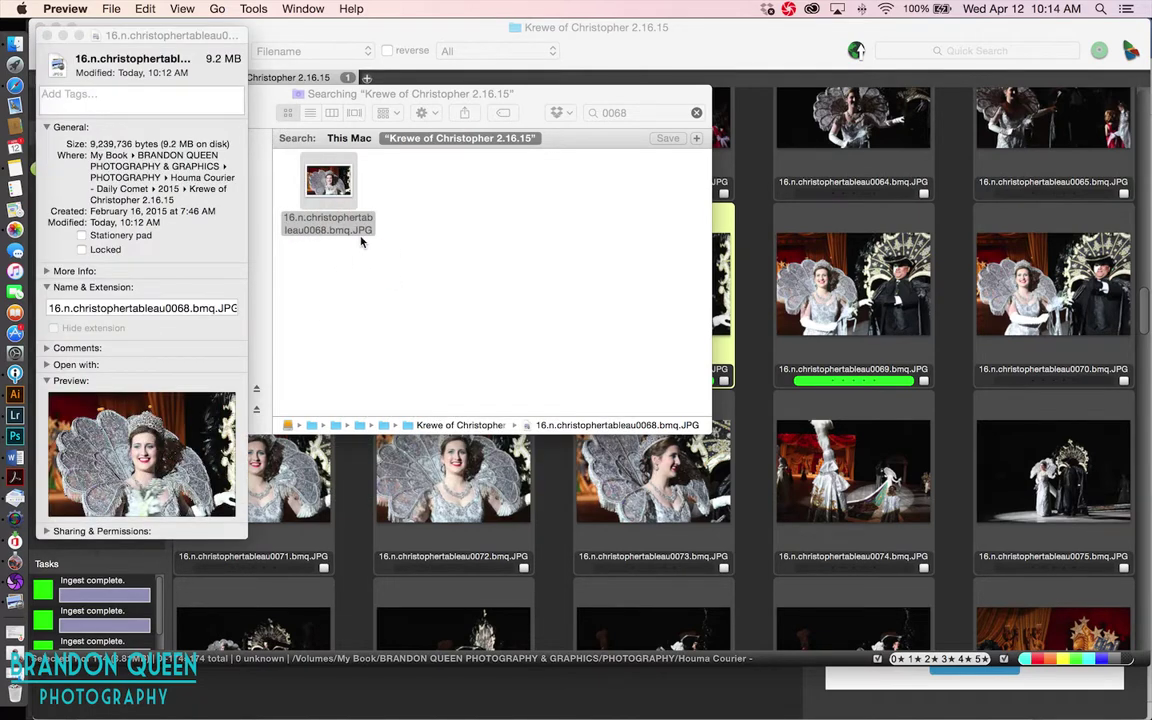
{"action": "scroll", "coordinate": [181, 275], "scroll_direction": "down", "scroll_amount": 1}
{"action": "scroll", "coordinate": [165, 237], "scroll_direction": "up", "scroll_amount": 2}
{"action": "left_click", "coordinate": [46, 350]}
- Expand More Info and select the Description caption, checking headline Krewe of Christopher and city Thibodaux
{"action": "left_click", "coordinate": [46, 351]}
{"action": "left_click", "coordinate": [46, 367]}
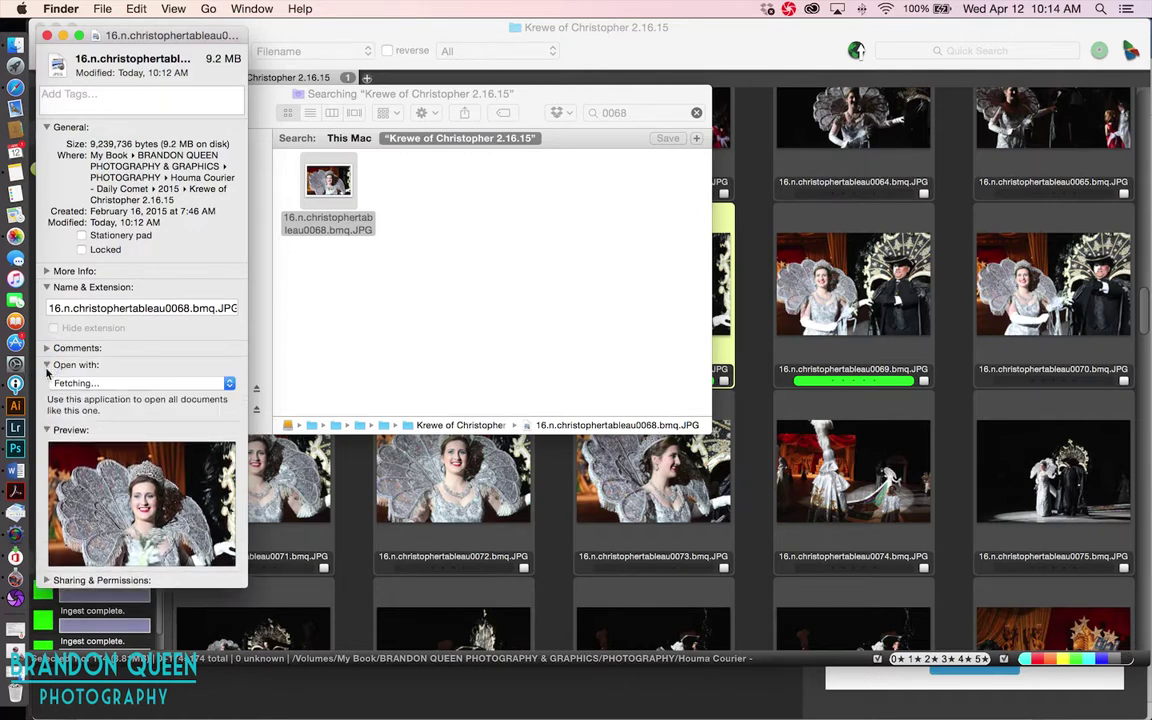
{"action": "left_click", "coordinate": [46, 369]}
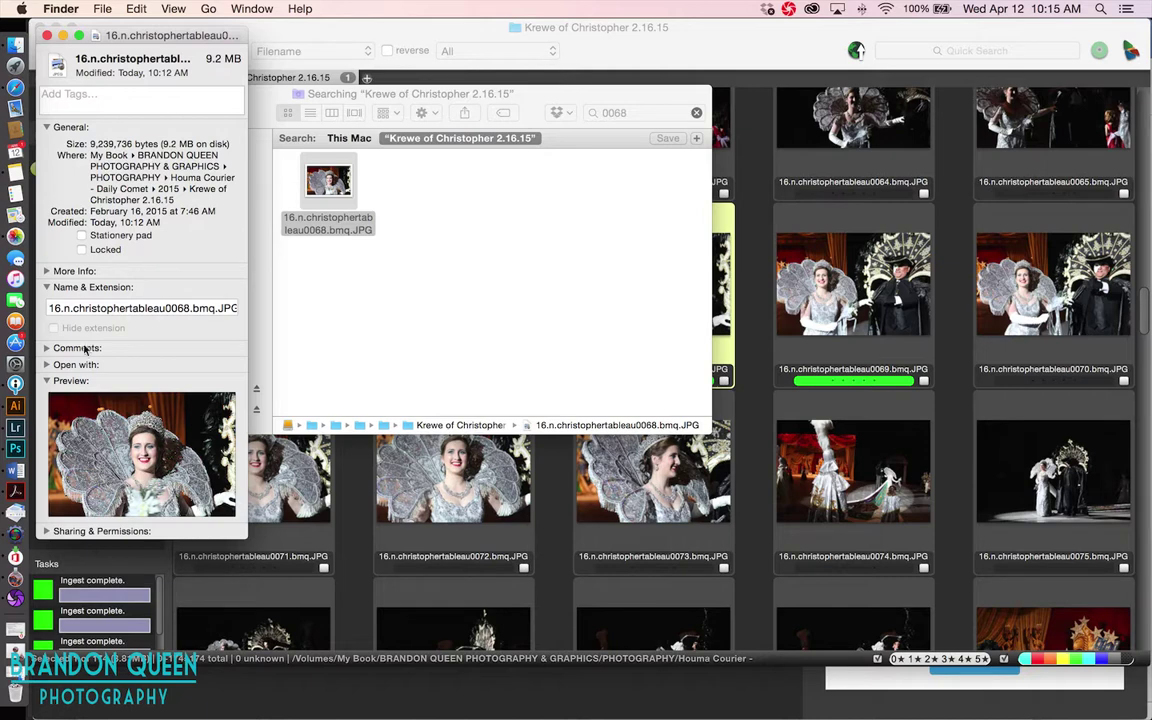
{"action": "left_click", "coordinate": [46, 271]}
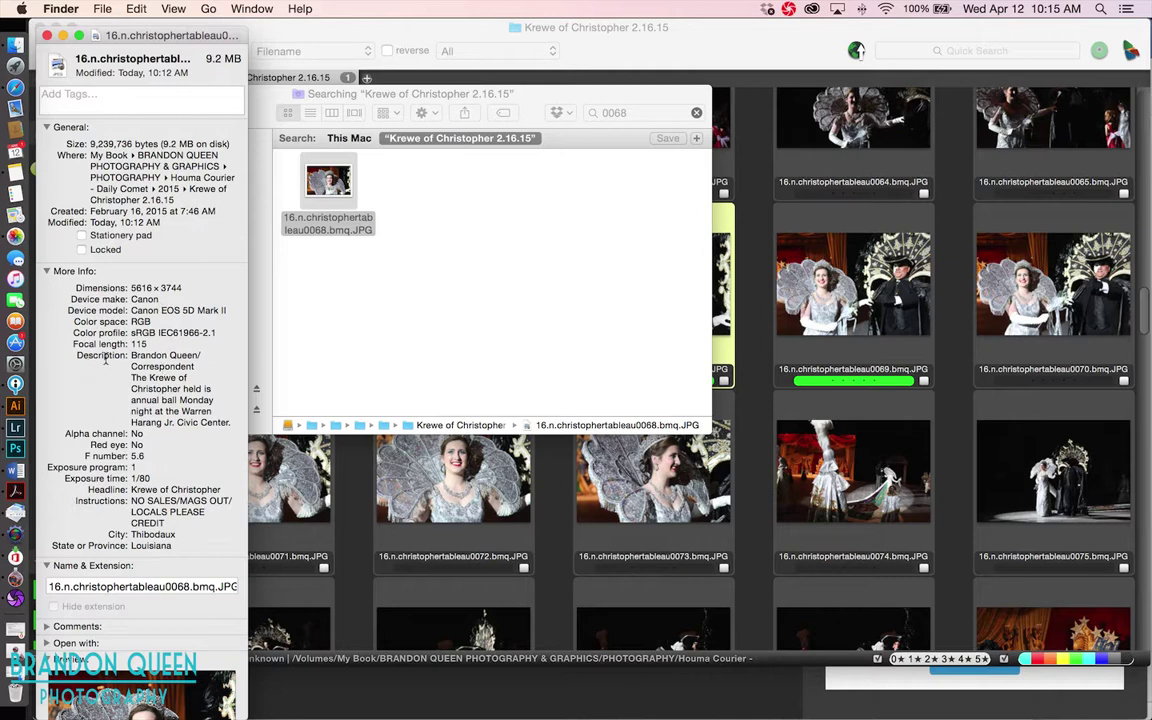
{"action": "left_click_drag", "start_coordinate": [133, 355], "coordinate": [215, 411]}
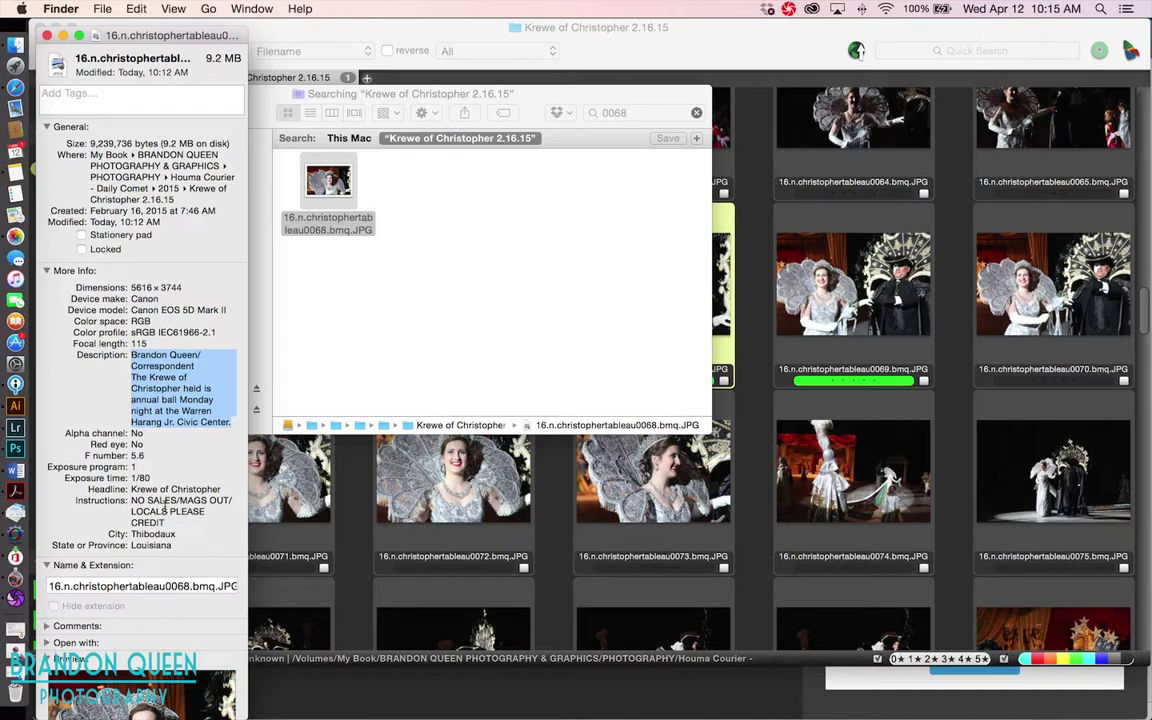
{"action": "scroll", "coordinate": [173, 500], "scroll_direction": "down", "scroll_amount": 5}
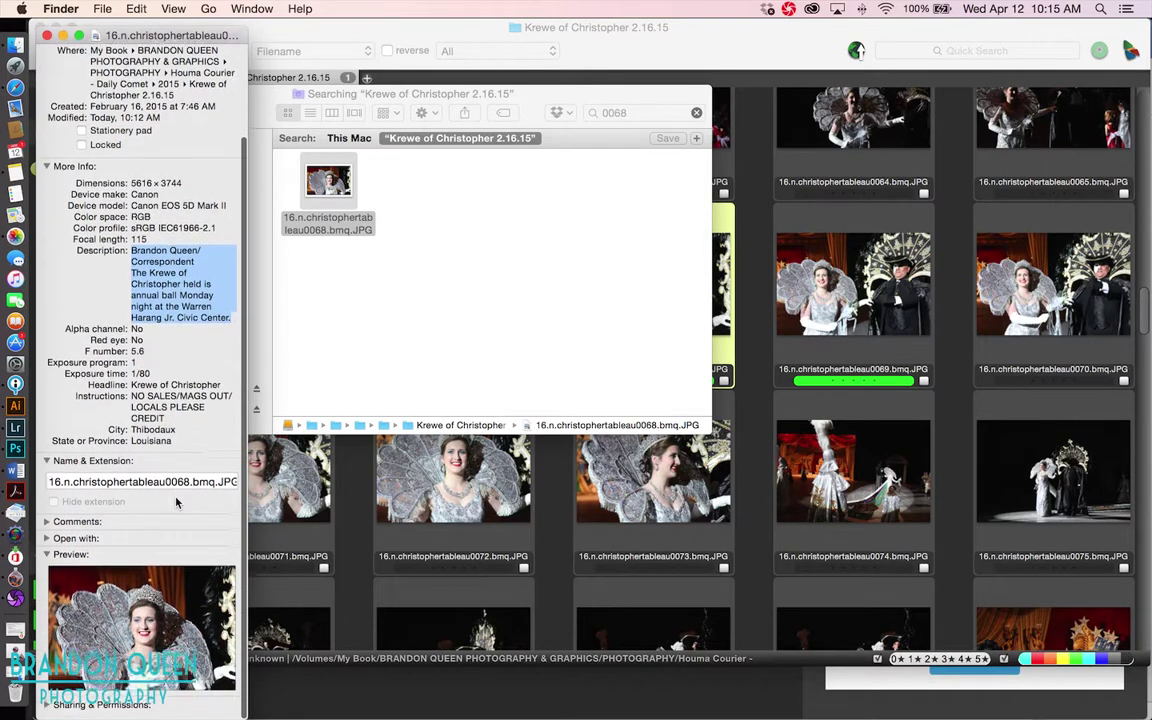
{"action": "scroll", "coordinate": [181, 495], "scroll_direction": "up", "scroll_amount": 5}
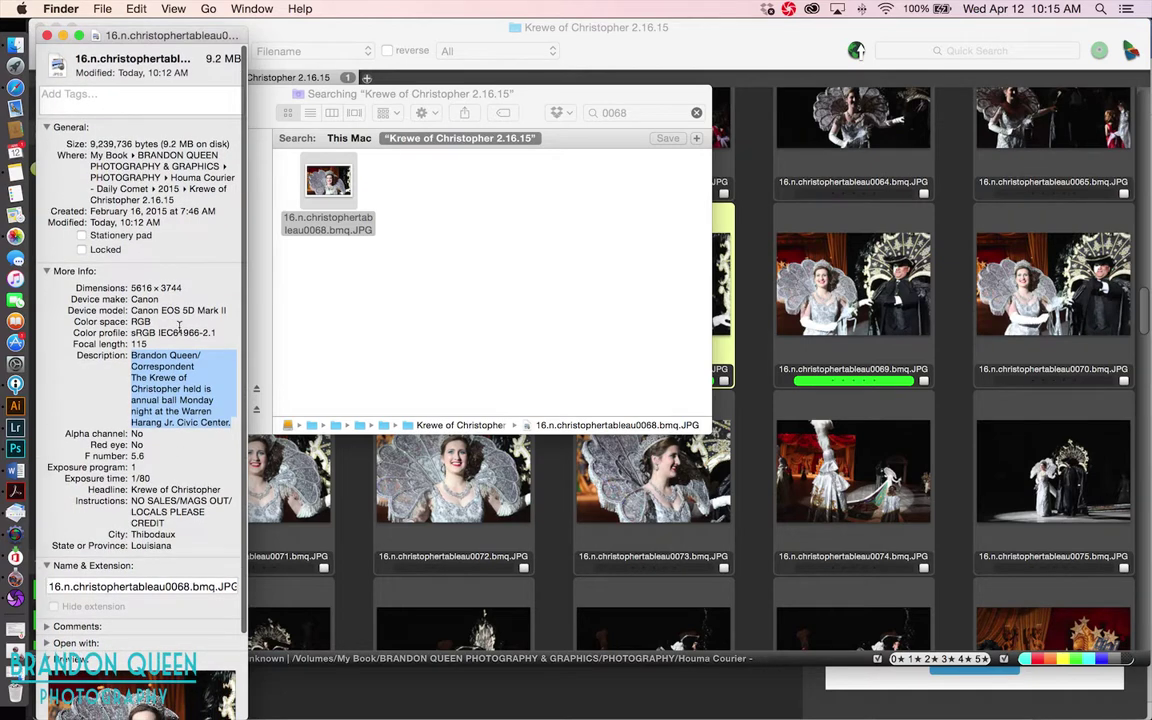
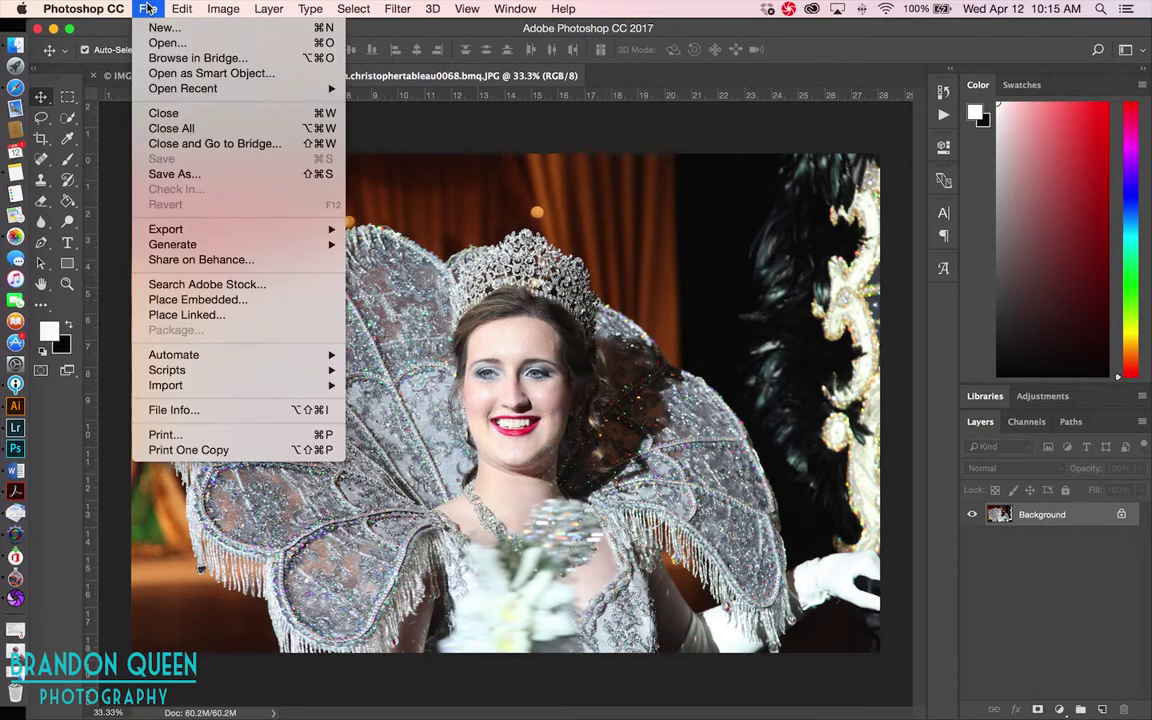
- Open File Info and review the photo's Camera Data and Origin details
{"action": "left_click", "coordinate": [183, 410]}
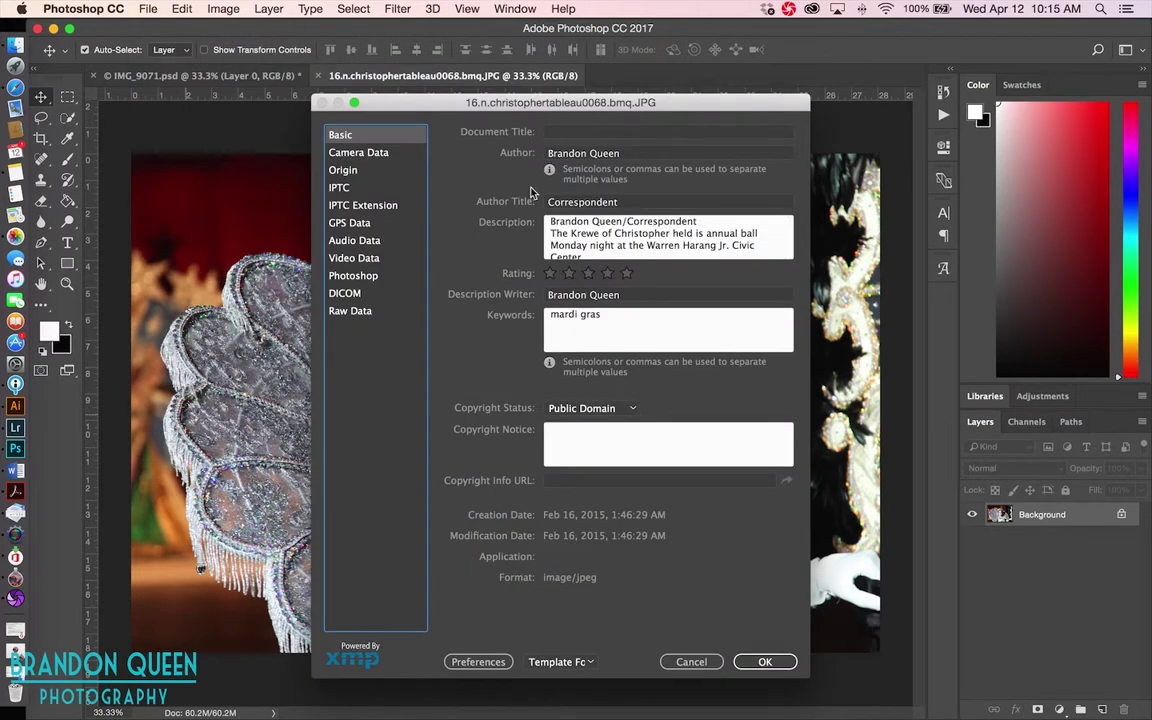
{"action": "scroll", "coordinate": [598, 236], "scroll_direction": "down", "scroll_amount": 1}
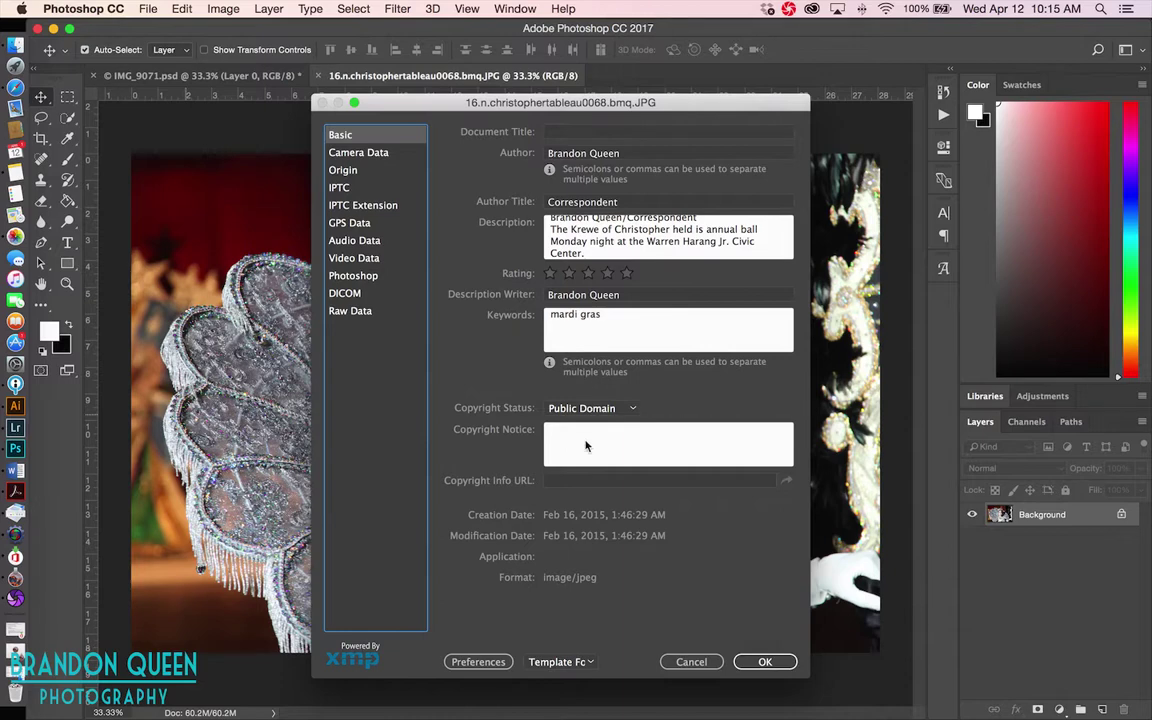
{"action": "left_click", "coordinate": [345, 152]}
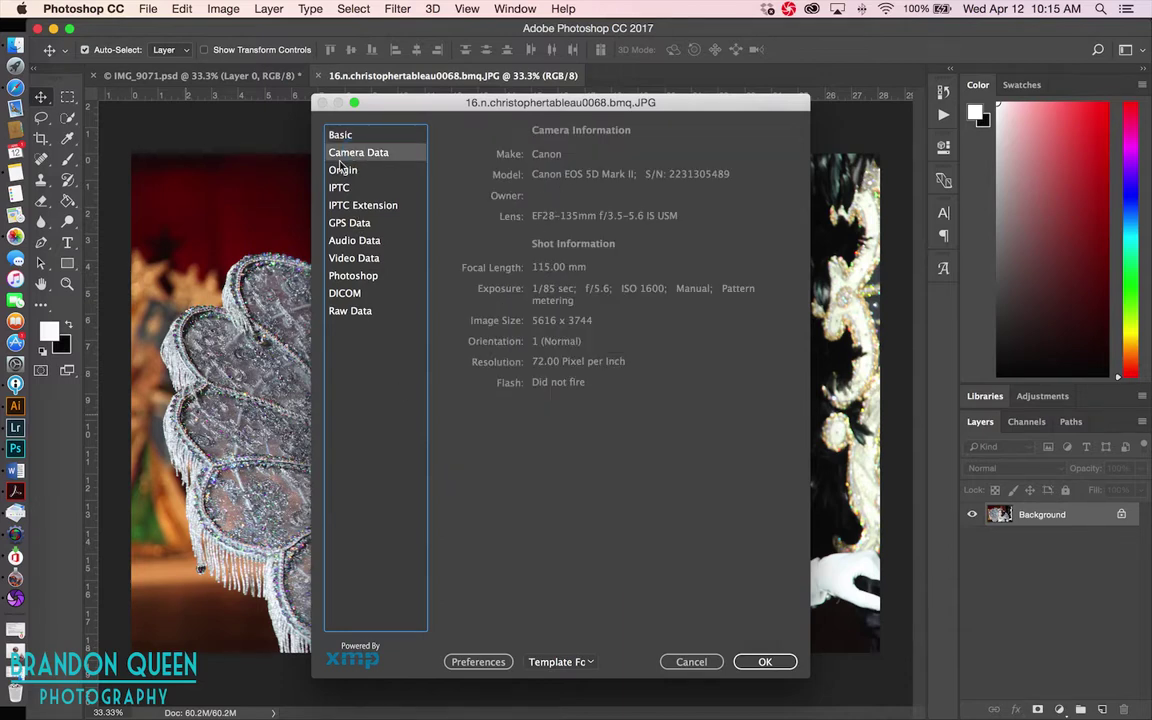
{"action": "left_click", "coordinate": [343, 171]}
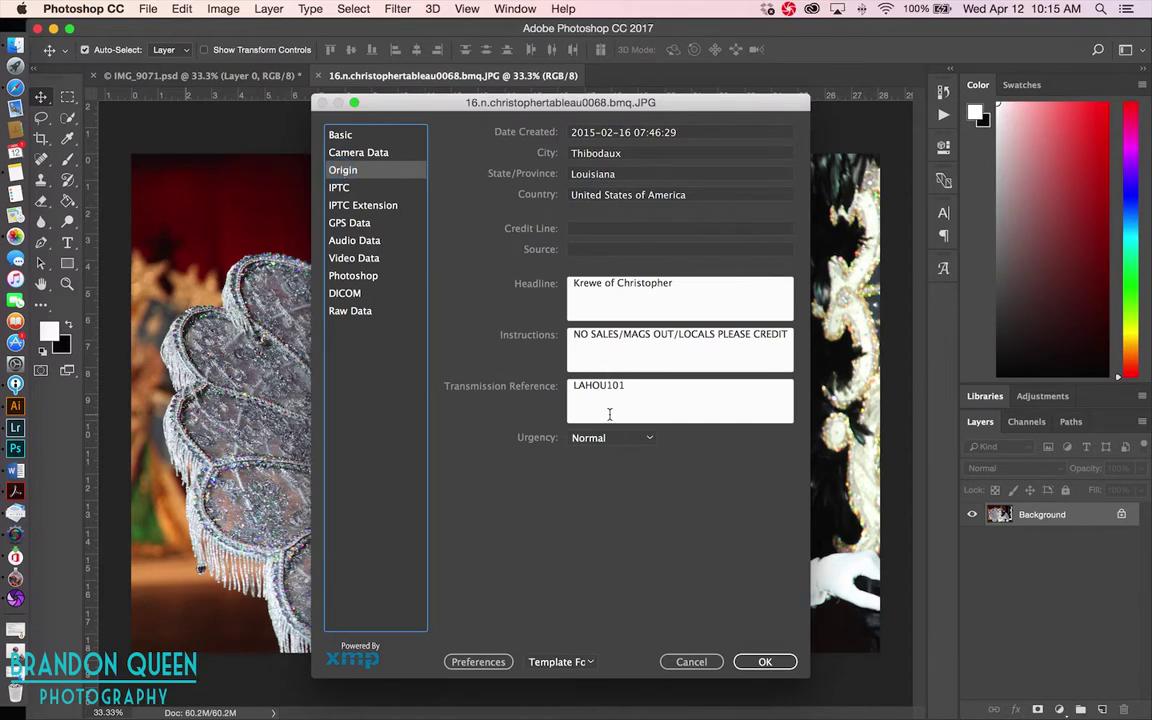
- Browse the IPTC fields: creator contact, headline 'Krewe of Christopher' and keyword 'mardi gras'
{"action": "left_click", "coordinate": [336, 186]}
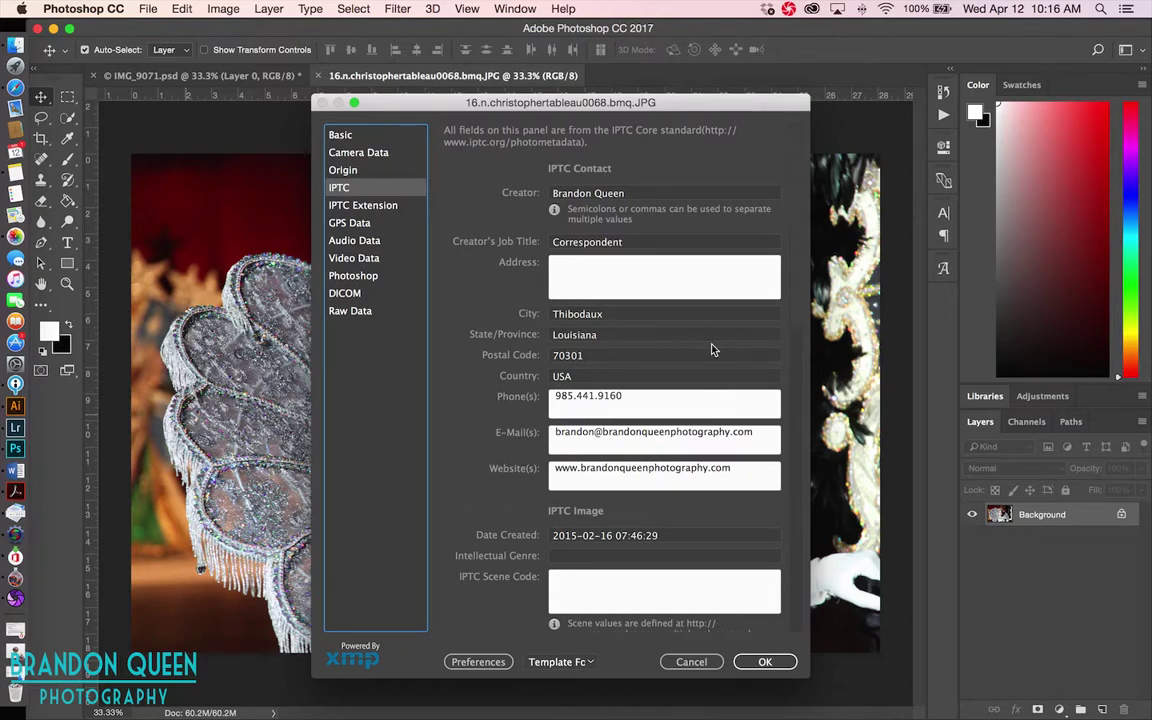
{"action": "scroll", "coordinate": [712, 347], "scroll_direction": "down", "scroll_amount": 10}
{"action": "scroll", "coordinate": [715, 337], "scroll_direction": "up", "scroll_amount": 10}
{"action": "scroll", "coordinate": [704, 324], "scroll_direction": "down", "scroll_amount": 10}
{"action": "scroll", "coordinate": [687, 343], "scroll_direction": "up", "scroll_amount": 10}
{"action": "scroll", "coordinate": [686, 343], "scroll_direction": "down", "scroll_amount": 5}
{"action": "scroll", "coordinate": [684, 342], "scroll_direction": "up", "scroll_amount": 5}
{"action": "scroll", "coordinate": [634, 396], "scroll_direction": "down", "scroll_amount": 10}
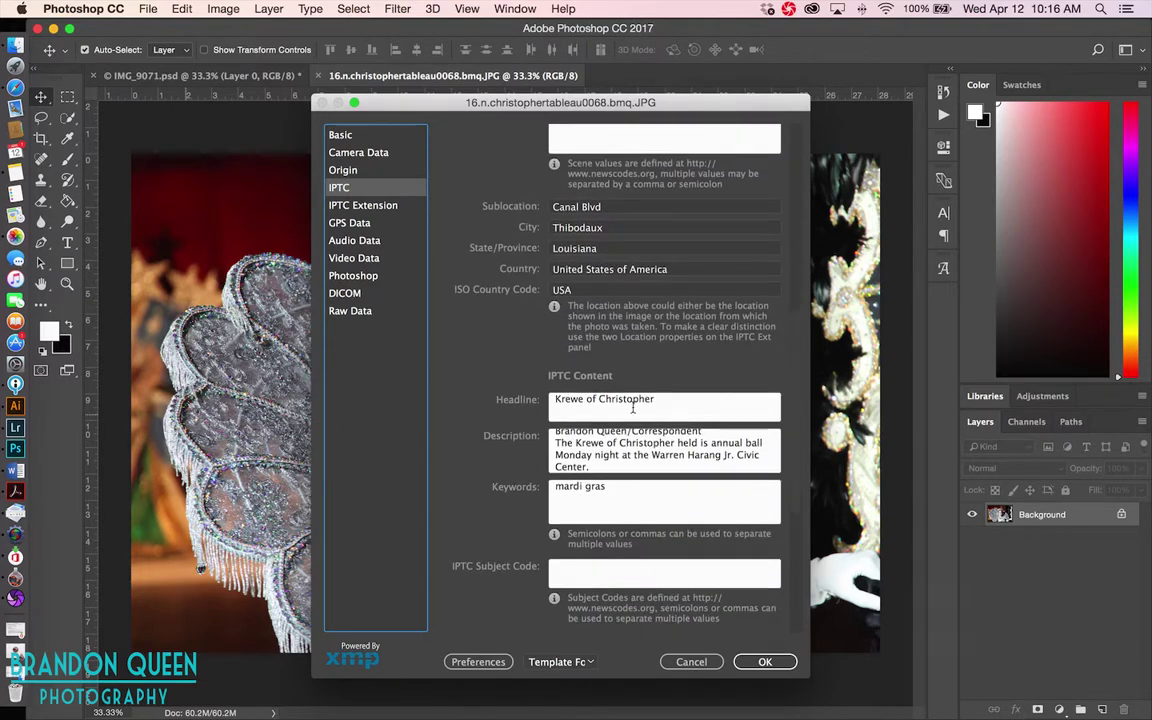
{"action": "scroll", "coordinate": [632, 408], "scroll_direction": "down", "scroll_amount": 8}
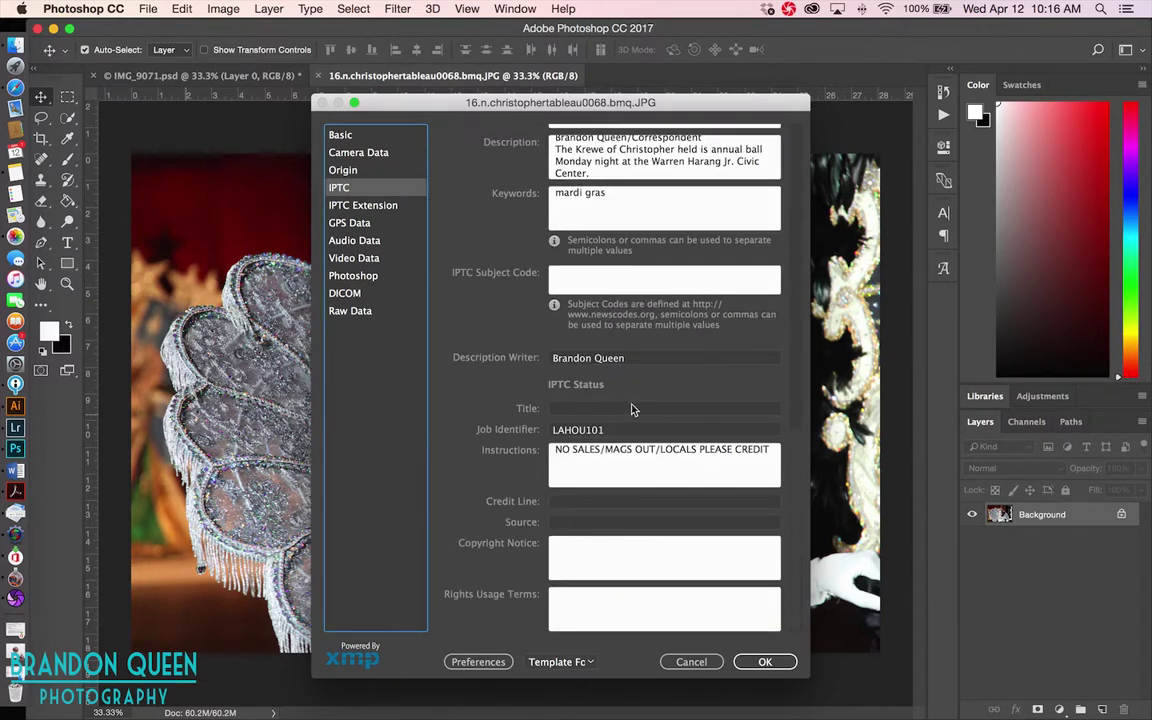
{"action": "scroll", "coordinate": [632, 407], "scroll_direction": "up", "scroll_amount": 10}
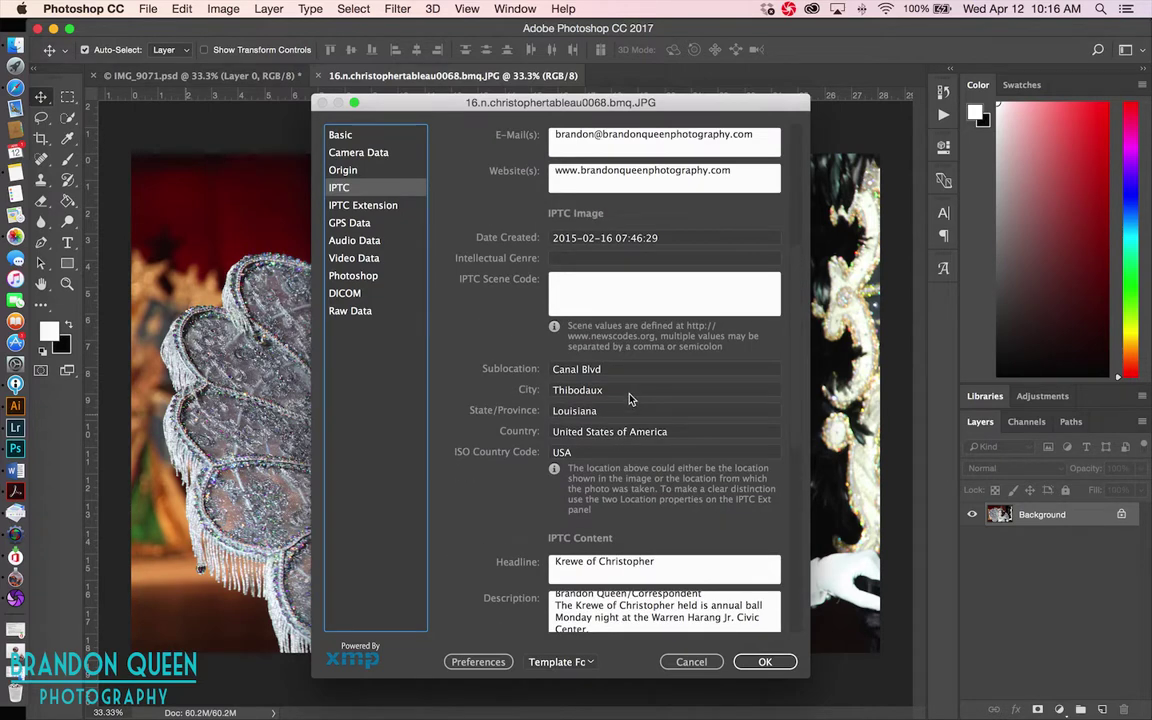
{"action": "scroll", "coordinate": [632, 395], "scroll_direction": "up", "scroll_amount": 3}
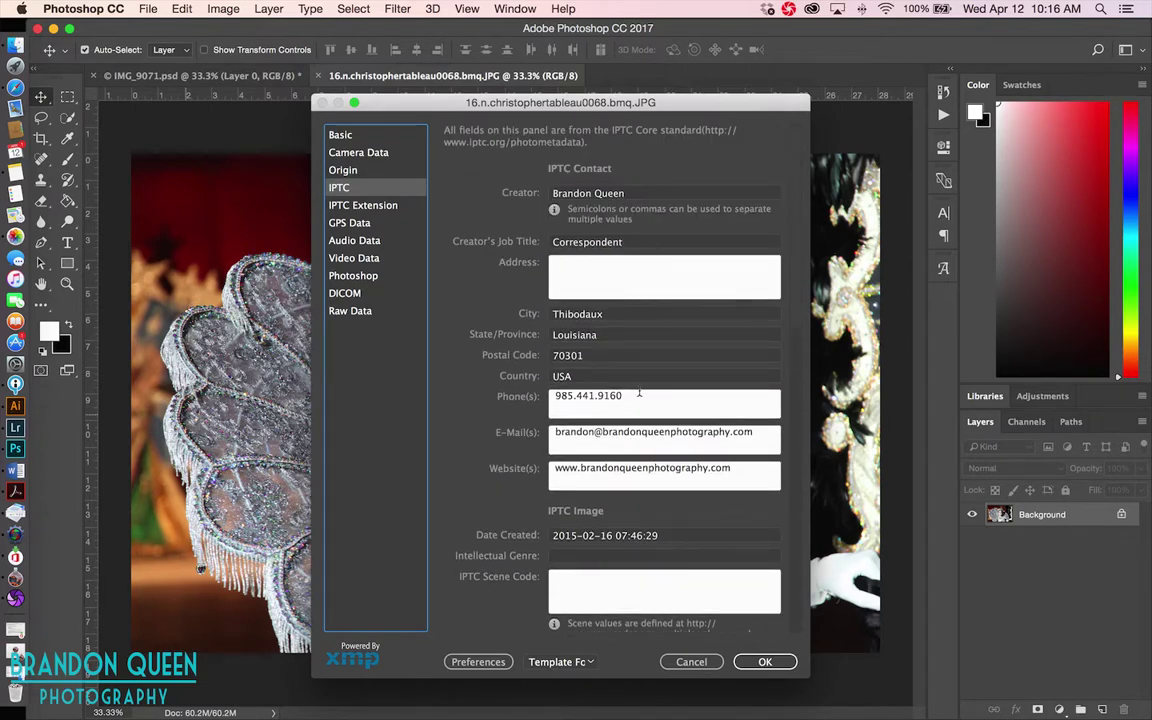
{"action": "scroll", "coordinate": [638, 385], "scroll_direction": "down", "scroll_amount": 5}
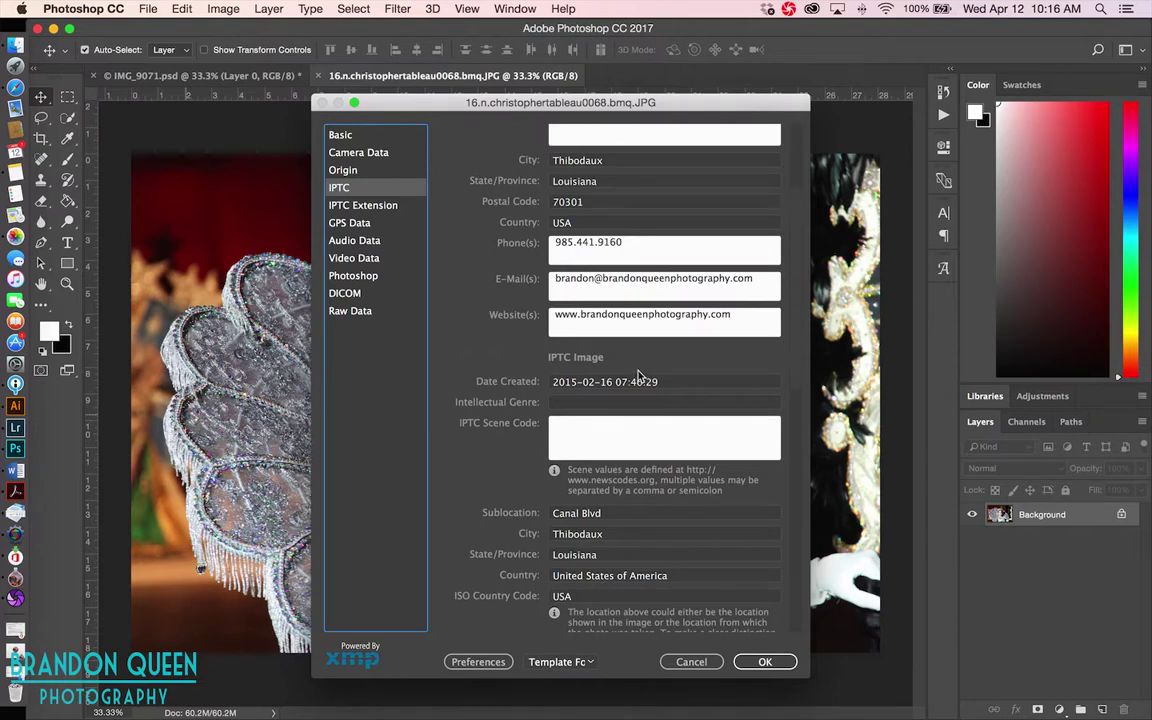
{"action": "scroll", "coordinate": [632, 374], "scroll_direction": "down", "scroll_amount": 8}
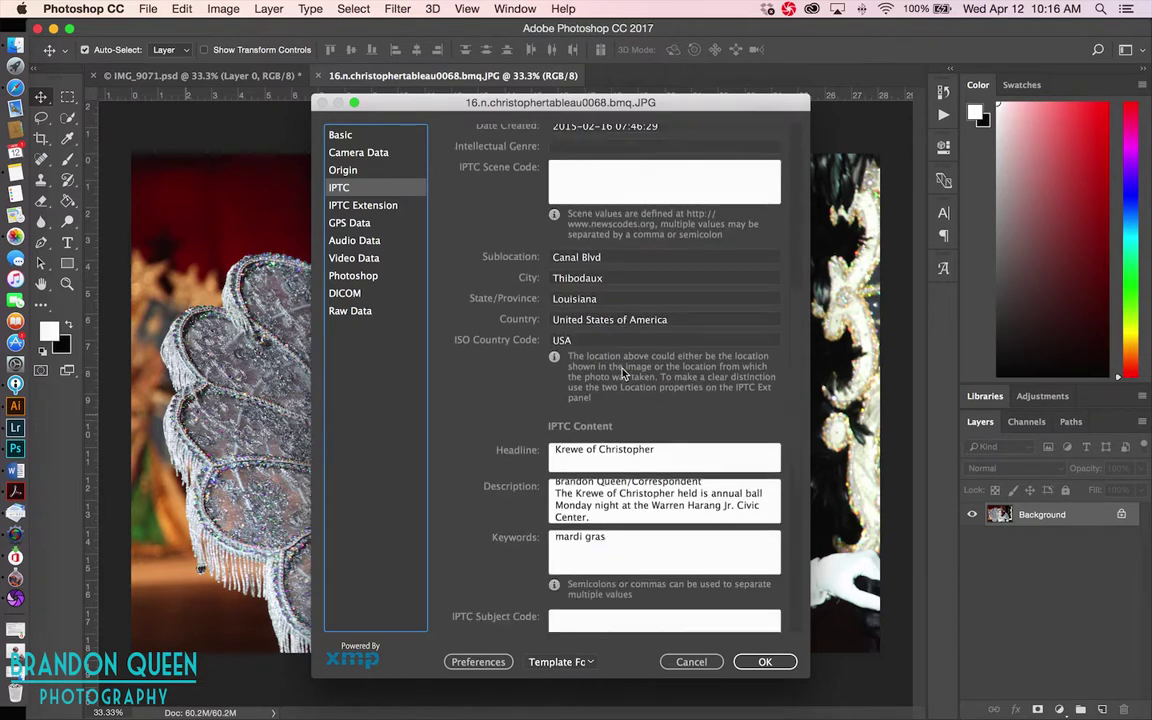
{"action": "scroll", "coordinate": [622, 370], "scroll_direction": "down", "scroll_amount": 12}
{"action": "scroll", "coordinate": [621, 365], "scroll_direction": "up", "scroll_amount": 20}
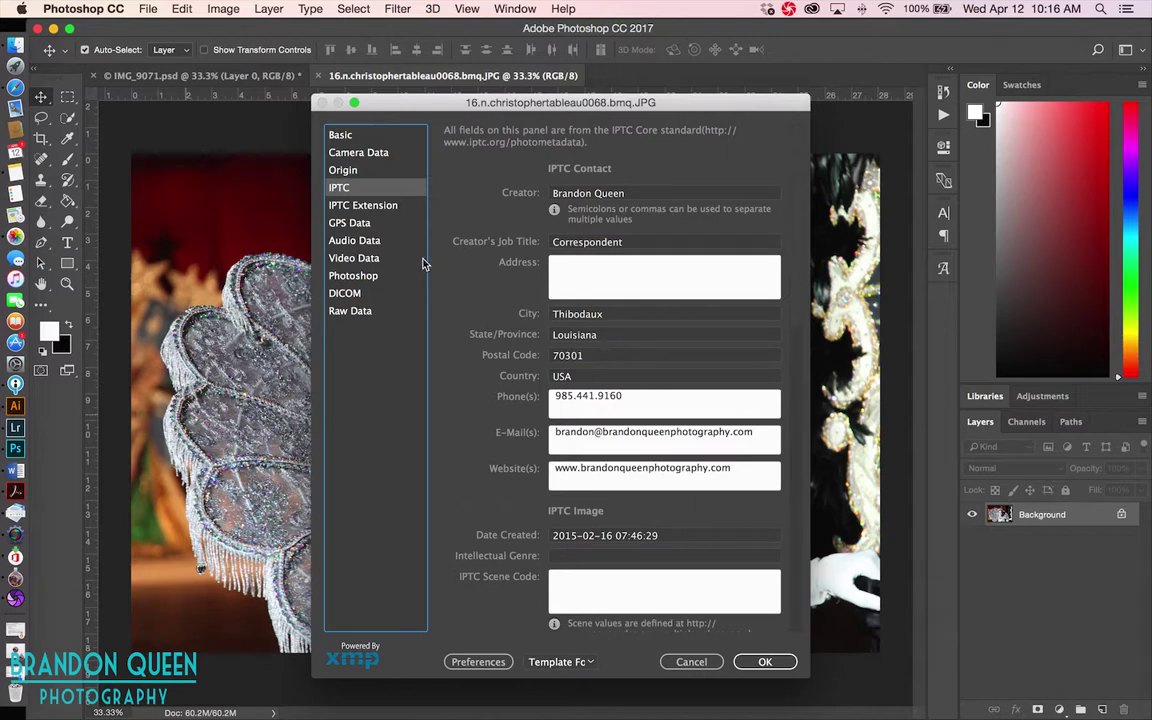
- Look through the IPTC Extension, Photoshop, Video/Audio and Raw Data metadata categories
{"action": "left_click", "coordinate": [348, 206]}
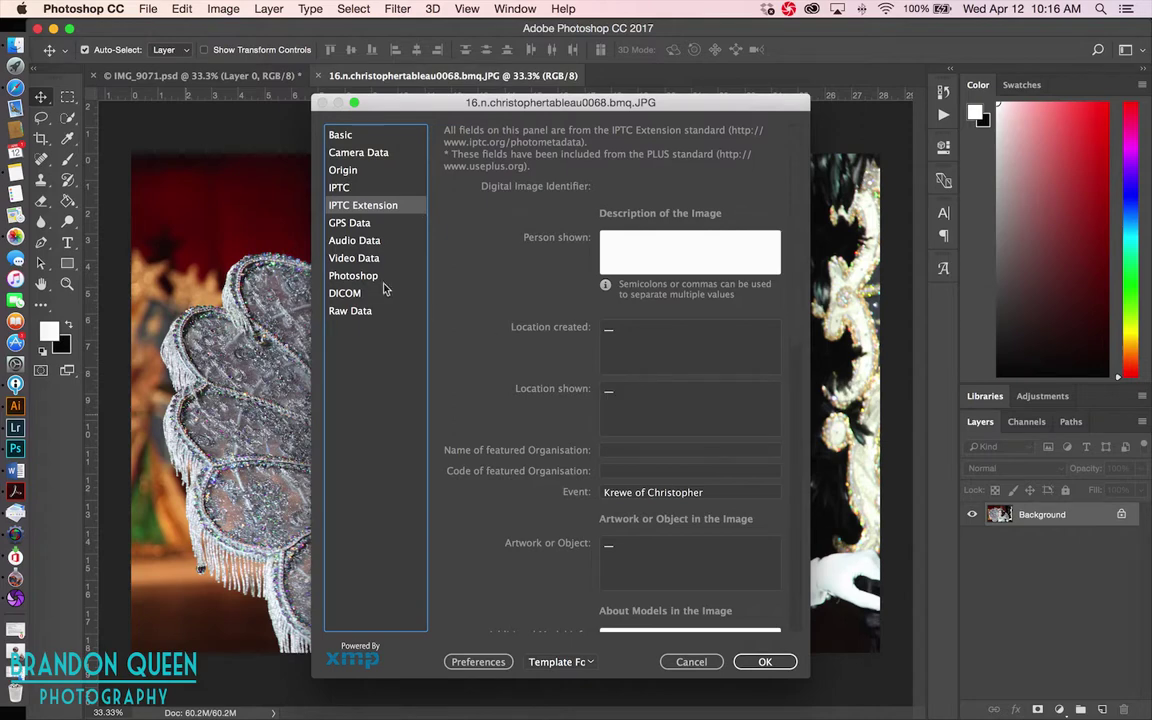
{"action": "scroll", "coordinate": [530, 344], "scroll_direction": "down", "scroll_amount": 5}
{"action": "scroll", "coordinate": [506, 310], "scroll_direction": "up", "scroll_amount": 5}
{"action": "left_click", "coordinate": [351, 272]}
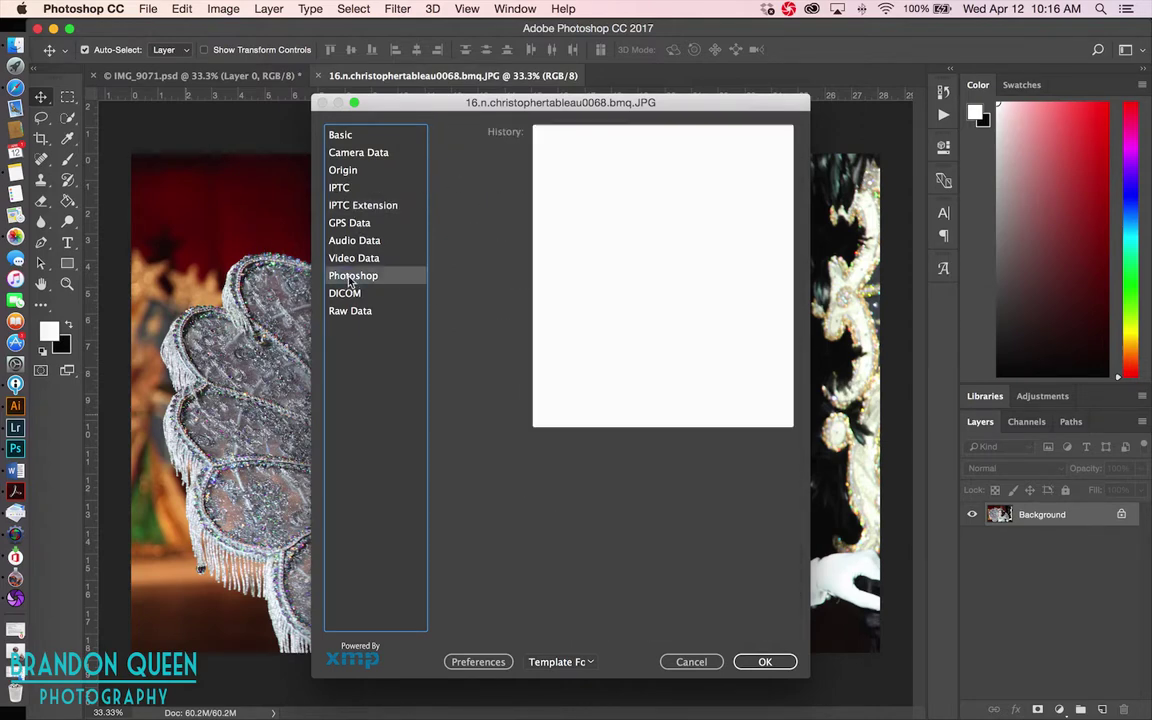
{"action": "key", "text": "Up"}
{"action": "key", "text": "Up"}
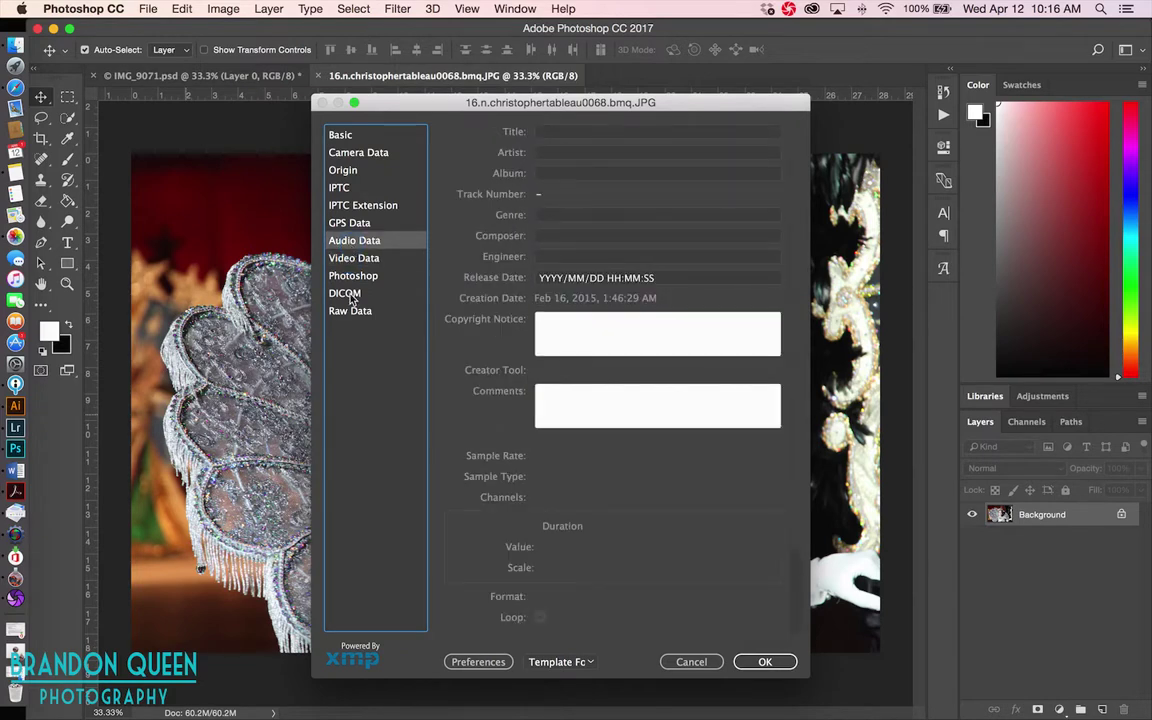
{"action": "left_click", "coordinate": [352, 275]}
{"action": "left_click", "coordinate": [350, 311]}
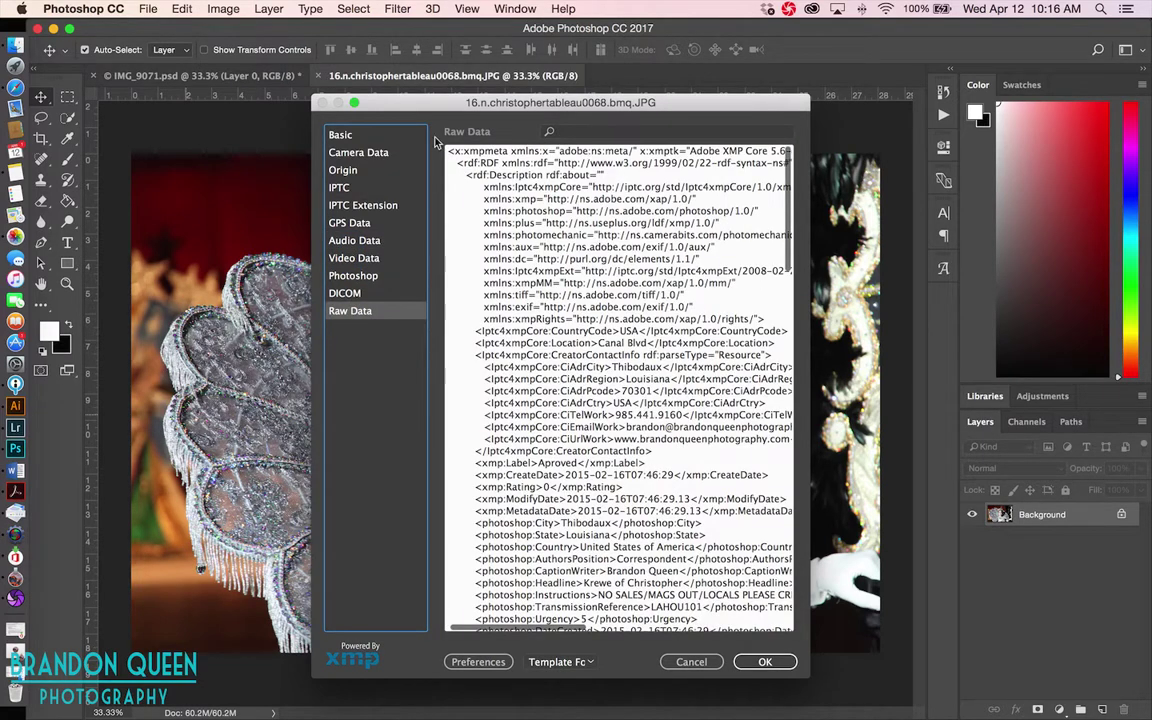
- Recheck Basic and IPTC, cancel File Info unchanged, and close the concert JPG
{"action": "left_click", "coordinate": [342, 135]}
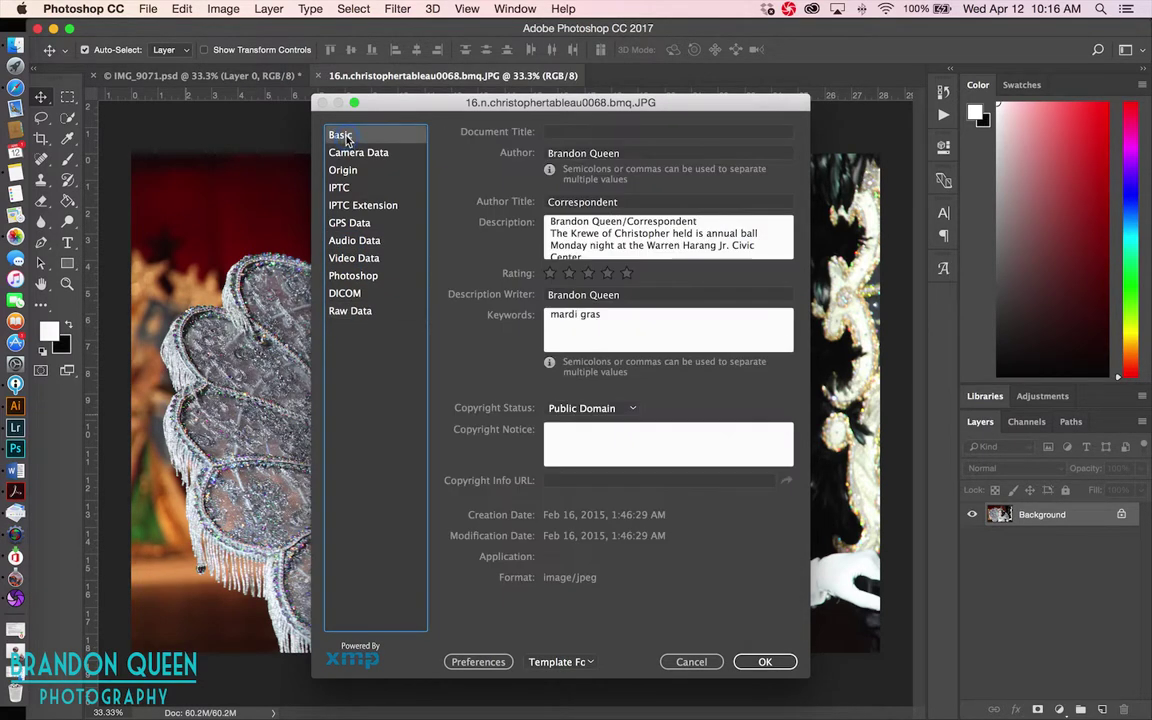
{"action": "left_click", "coordinate": [345, 190]}
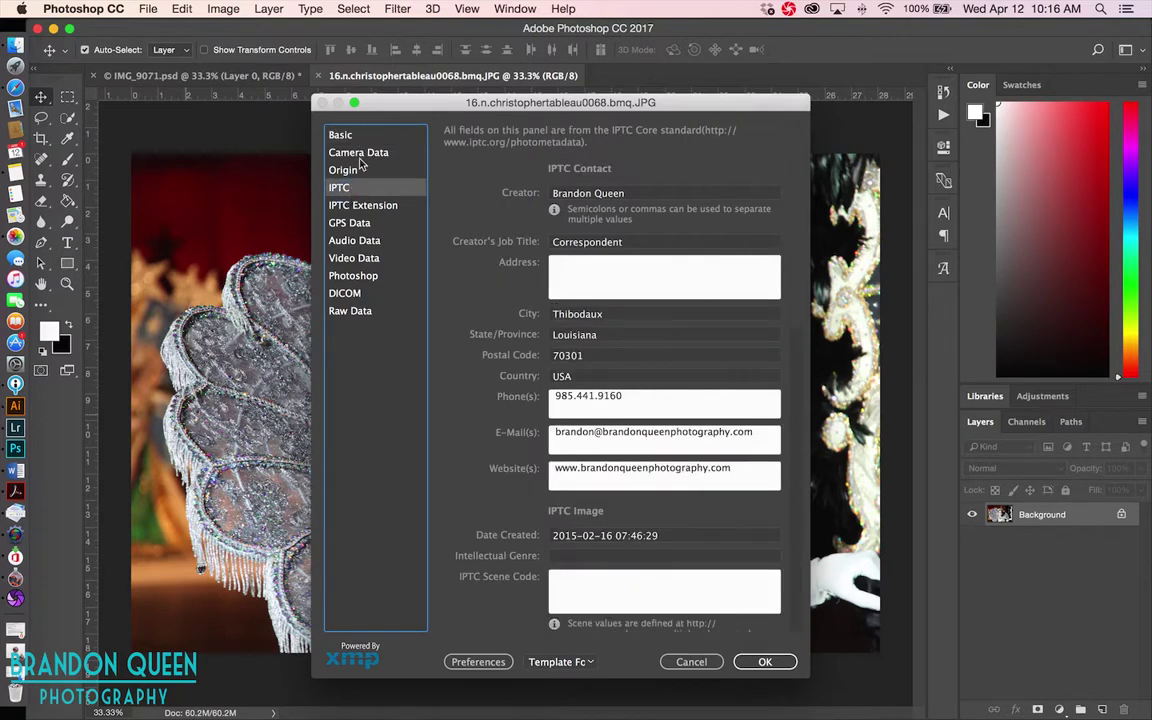
{"action": "left_click", "coordinate": [684, 661]}
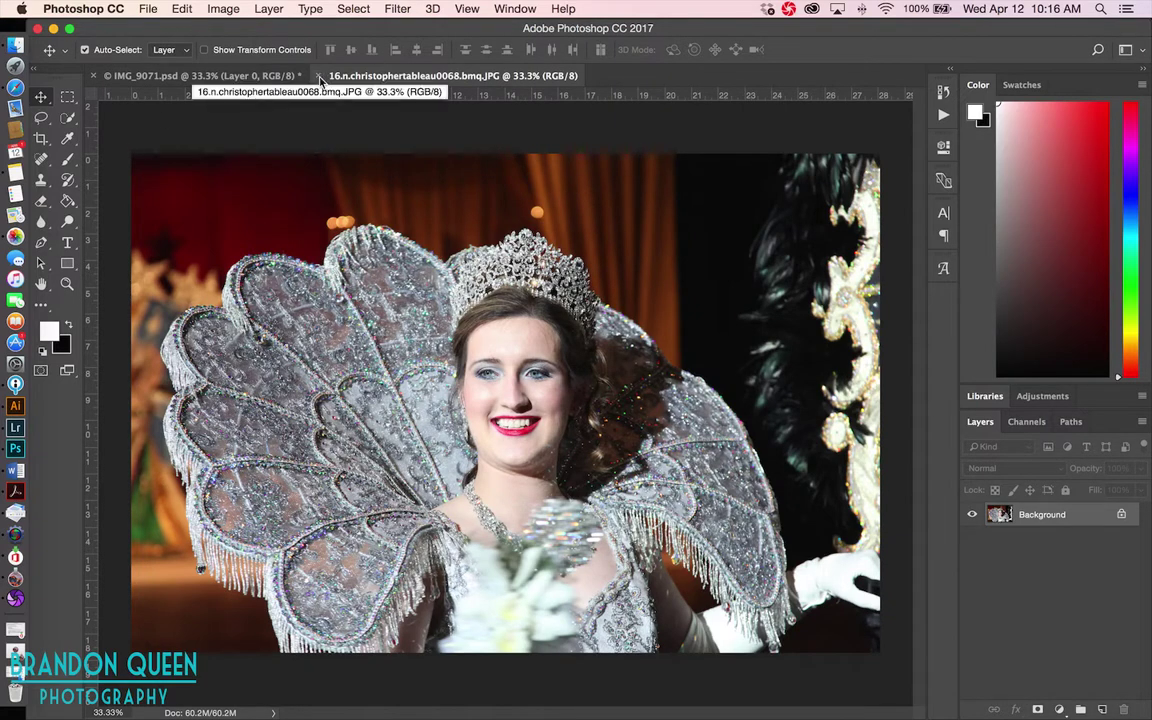
{"action": "left_click", "coordinate": [320, 77]}
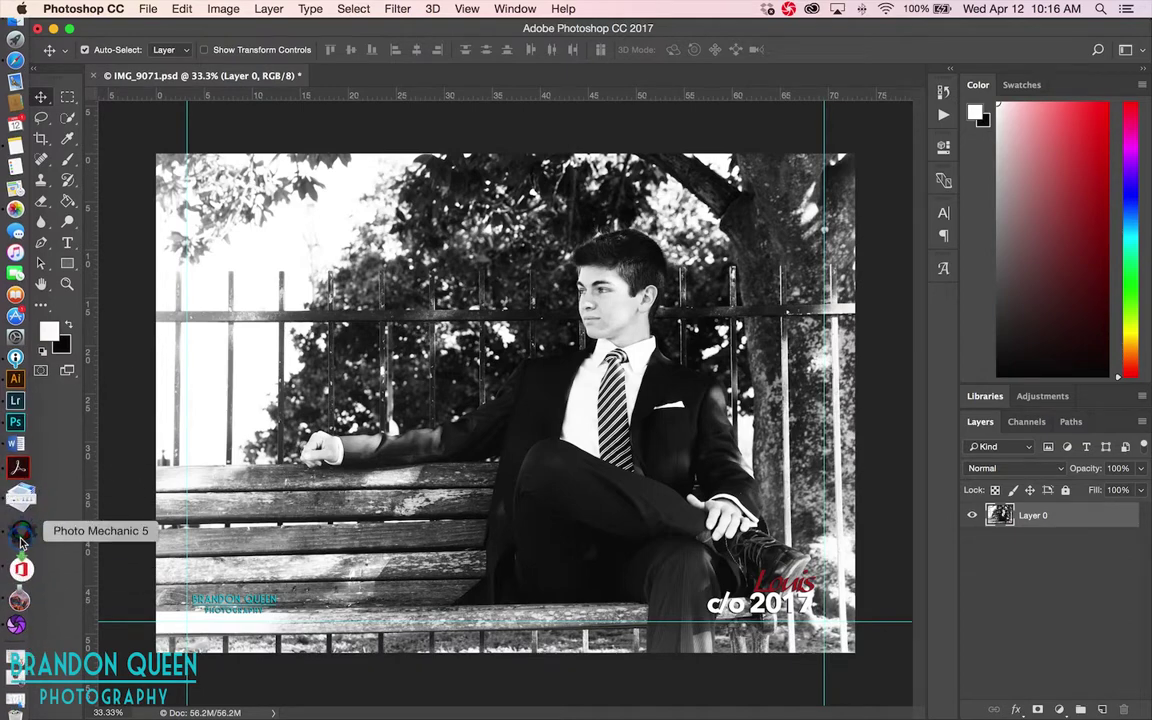
- In Photo Mechanic 5, view IPTC Info for 16.n.christophertableau0068.bmq.JPG
{"action": "left_click", "coordinate": [20, 530]}
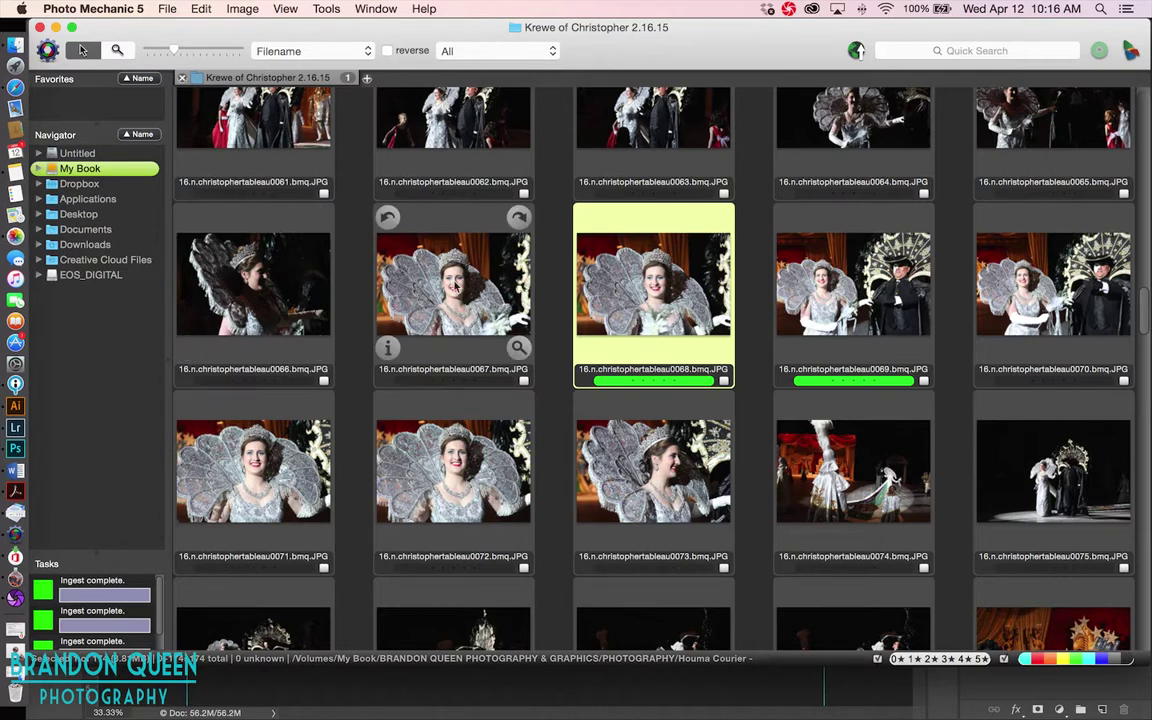
{"action": "left_click", "coordinate": [588, 348]}
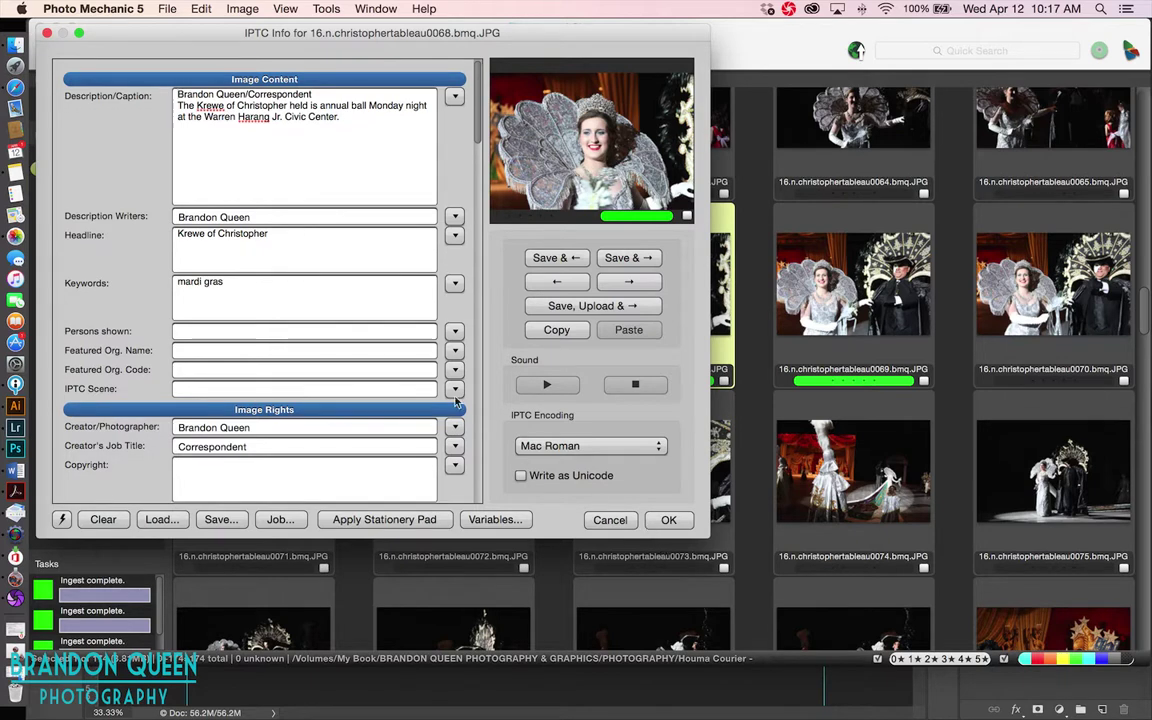
{"action": "left_click", "coordinate": [789, 9]}
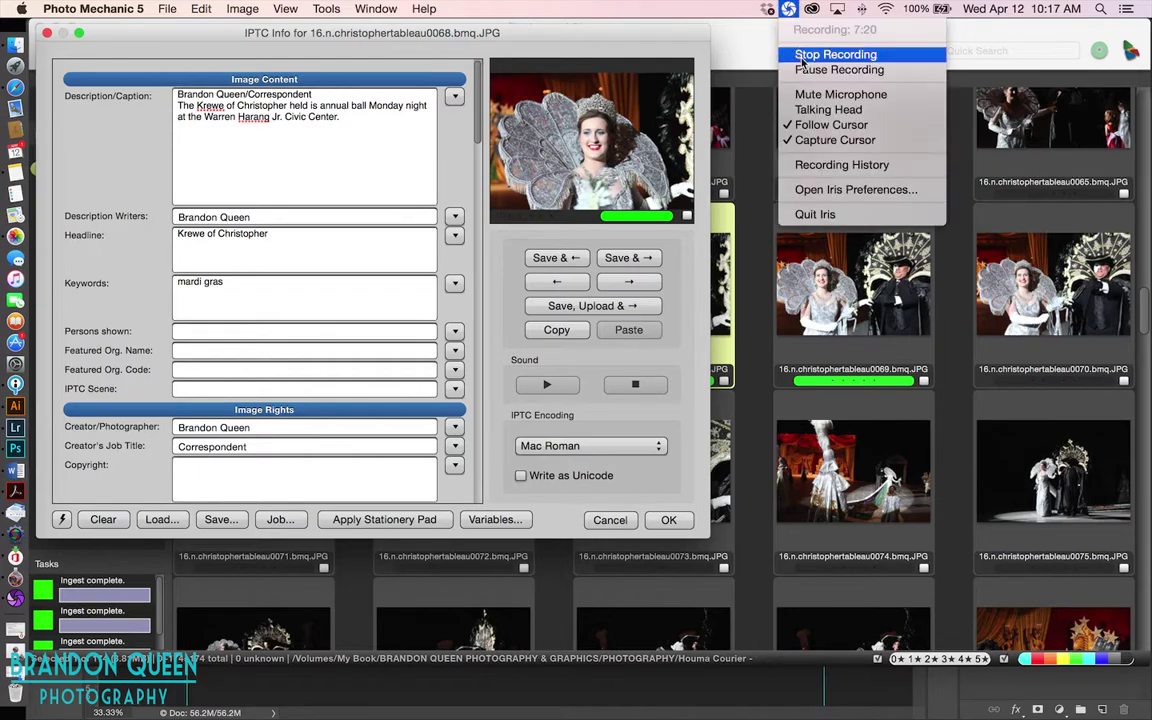